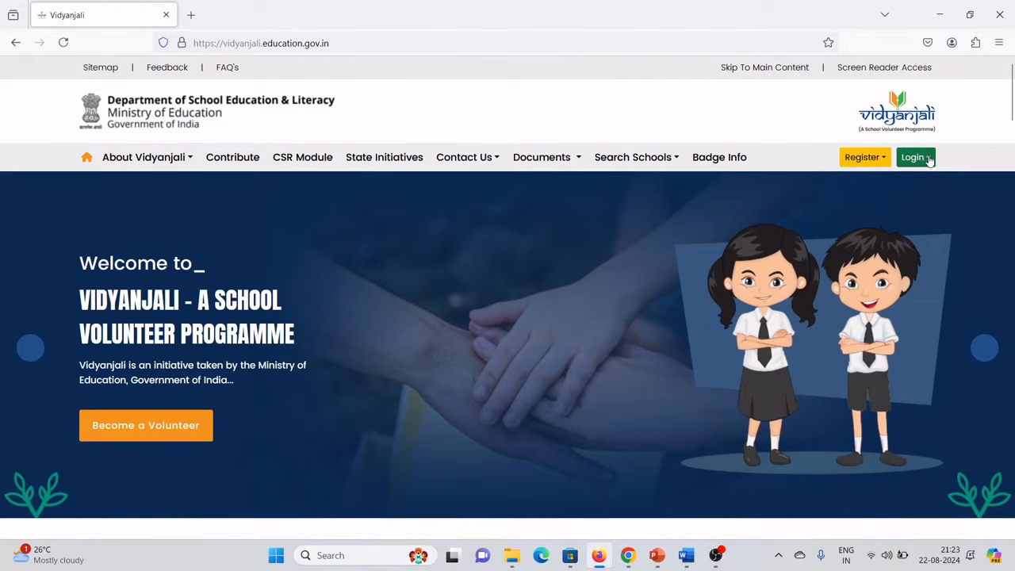
Step: Open the School login page of the Vidyanjali portal and enable the Login with OTP option
left_click(927, 159)
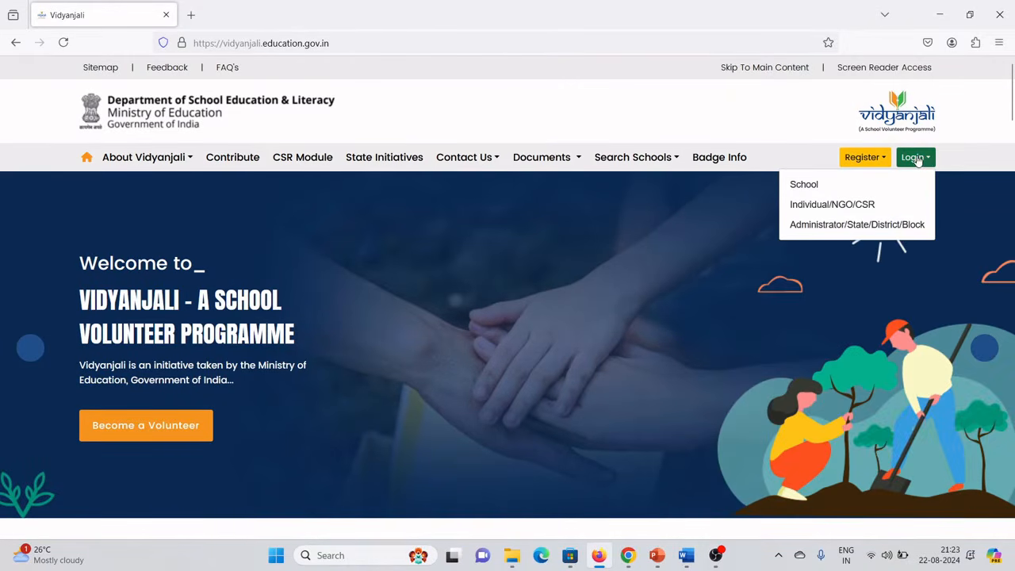
left_click(805, 186)
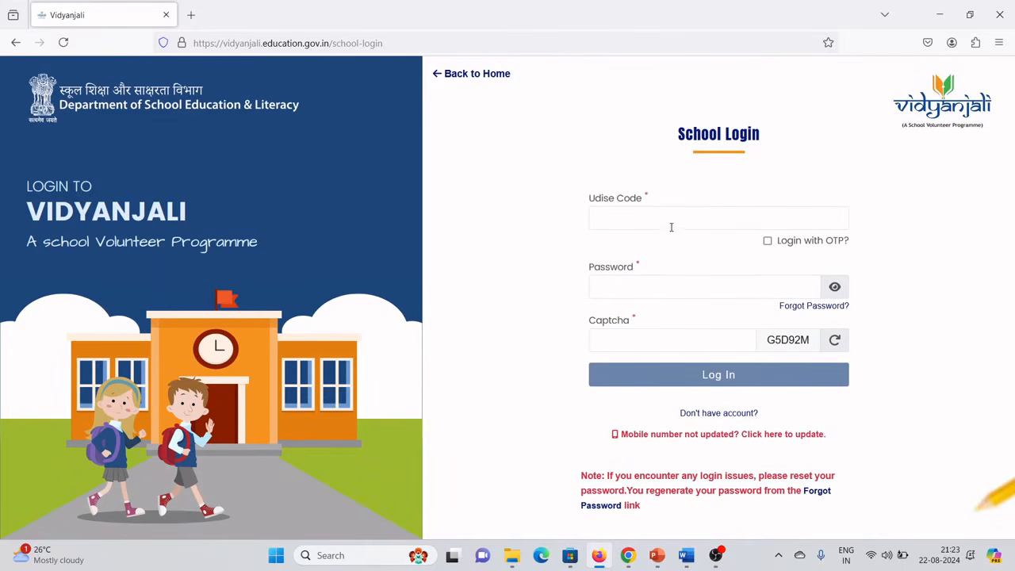
left_click(767, 241)
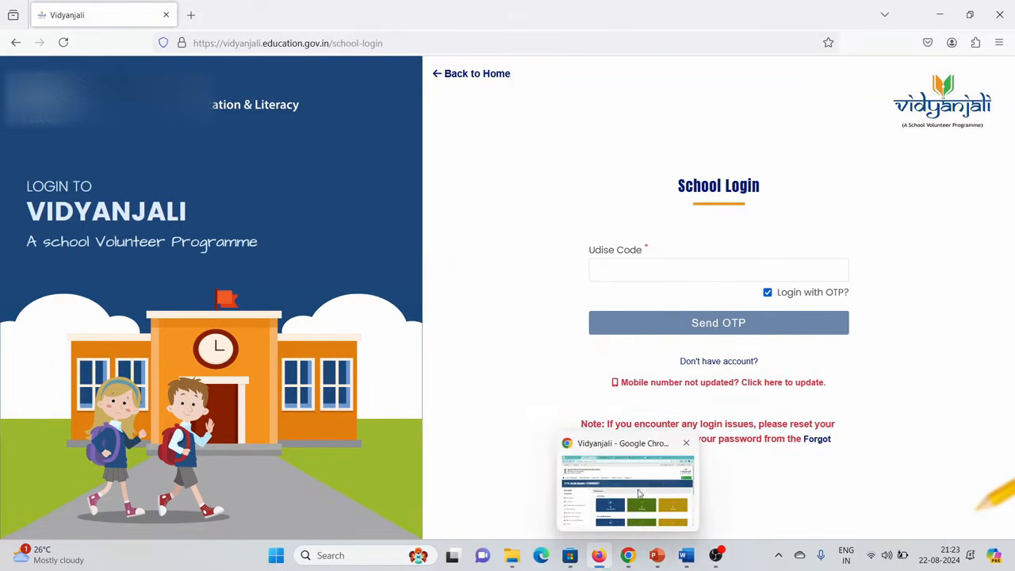
Step: Switch to the logged-in school account in Chrome and review the dashboard's Activities and Assets/Materials summaries
left_click(641, 492)
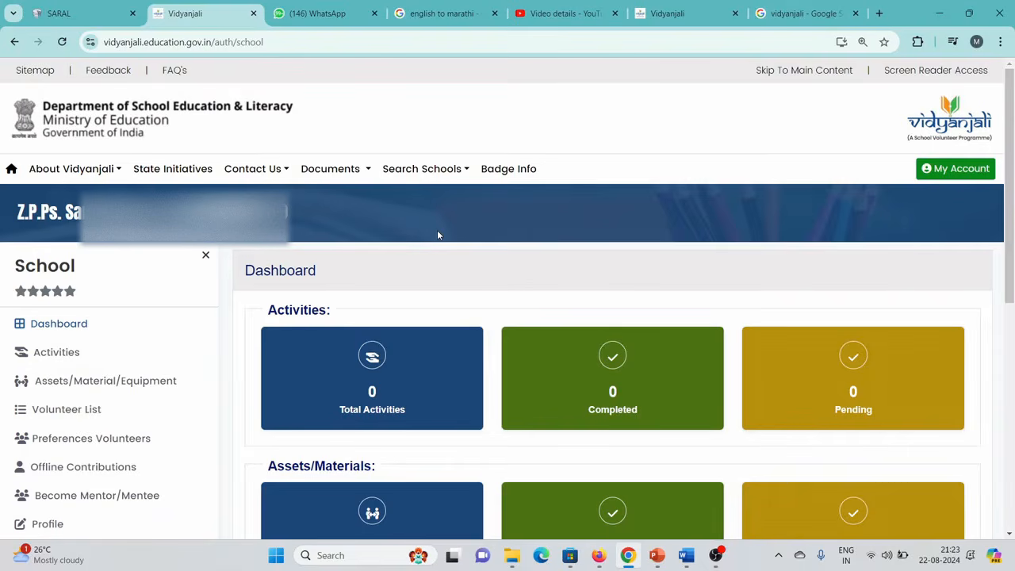
left_click_drag(265, 320, 332, 318)
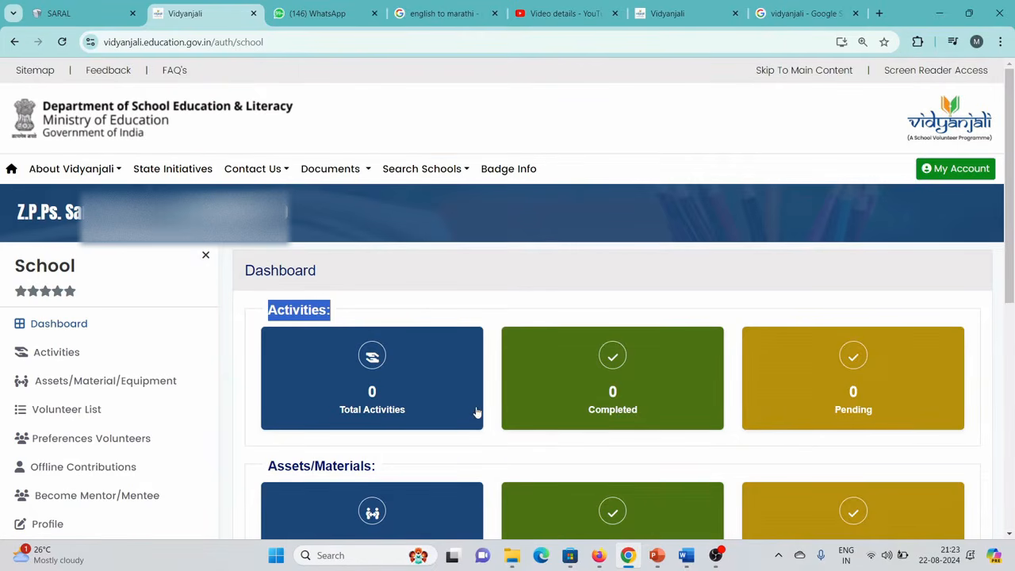
left_click(425, 291)
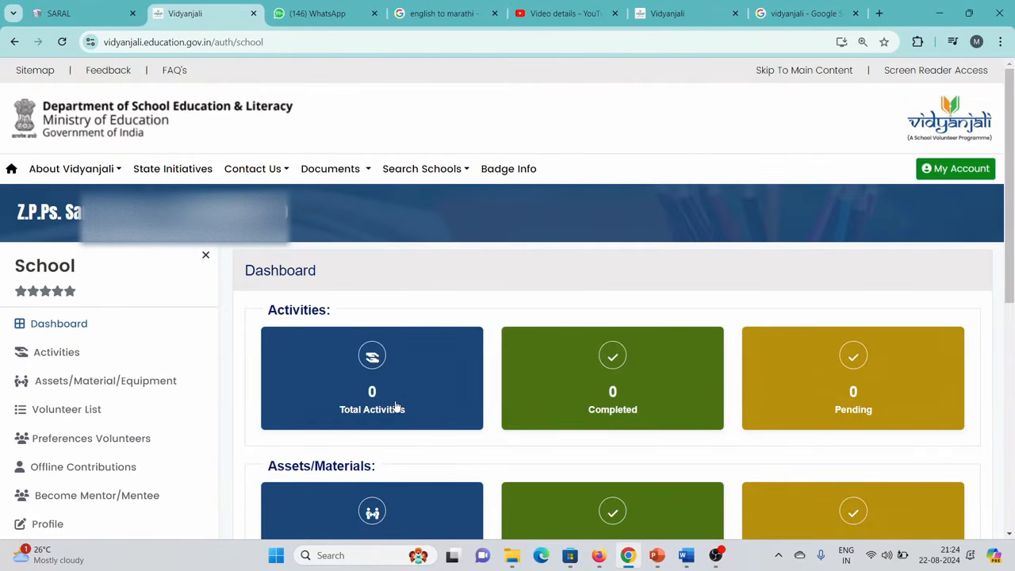
scroll(413, 403, "down", 2)
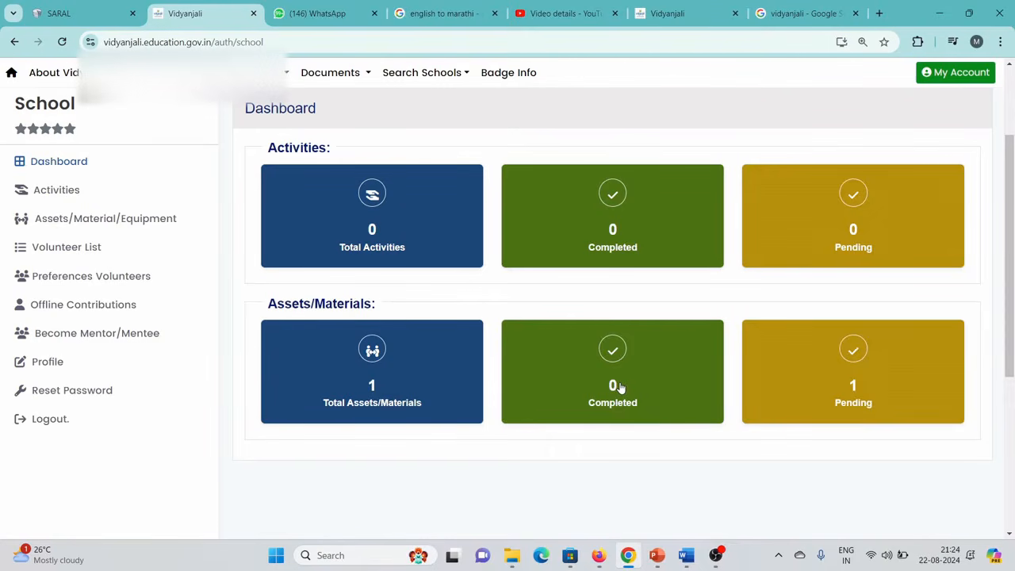
Step: Open the pending Assets/Materials requests and review the category, title and dates of the listed request
left_click(852, 352)
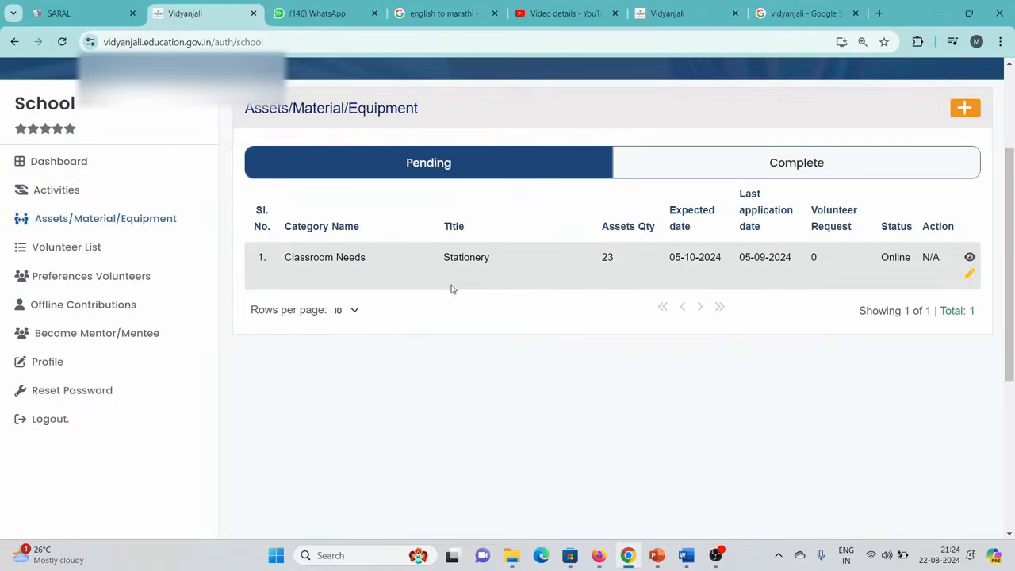
scroll(448, 336, "up", 2)
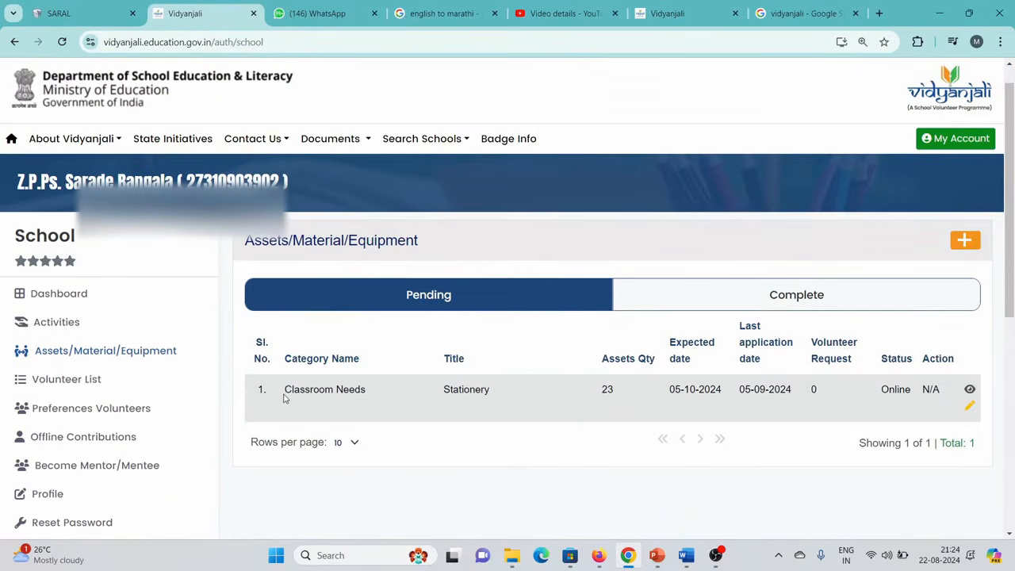
left_click_drag(284, 399, 367, 394)
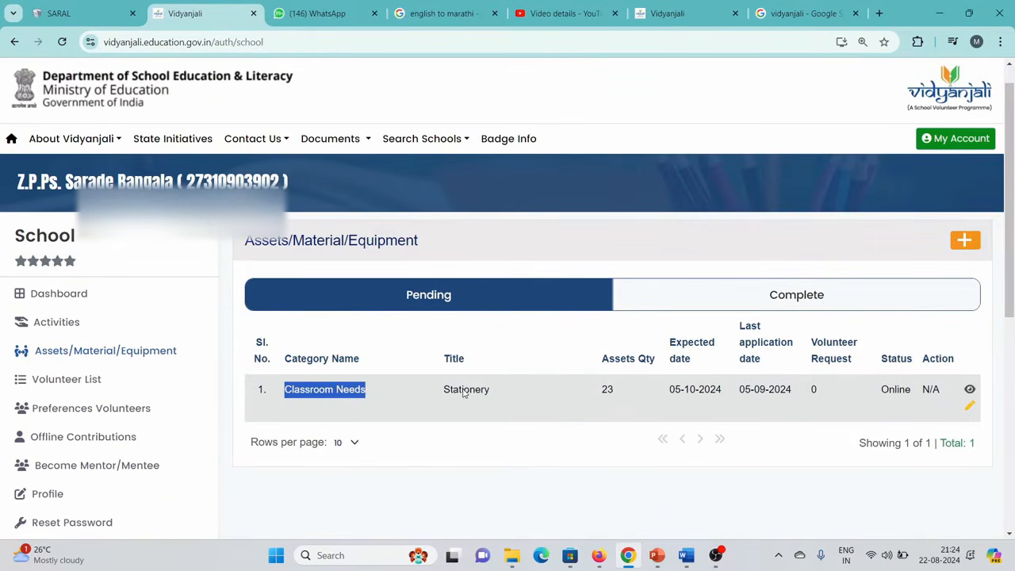
left_click(682, 393)
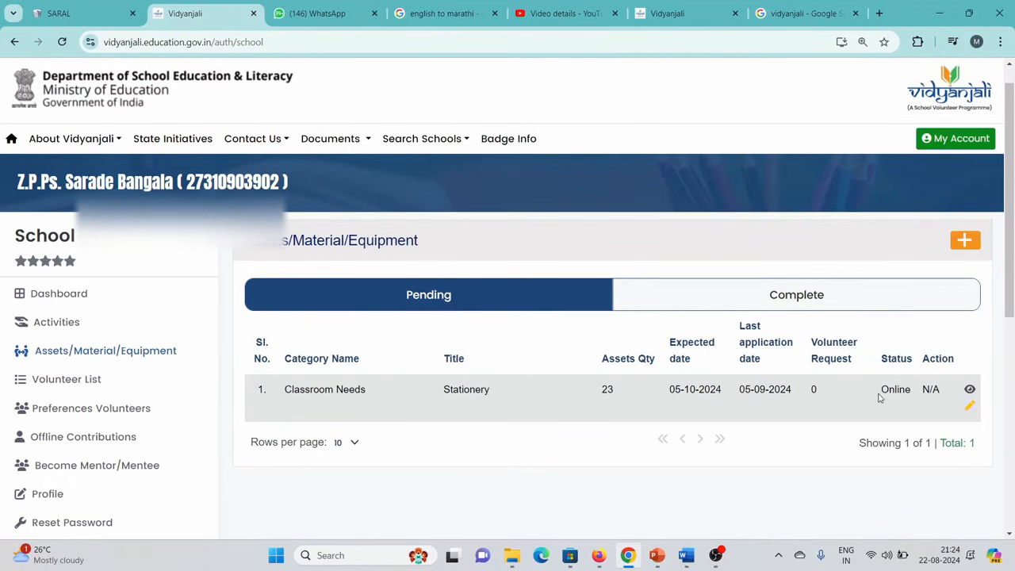
Step: View the full details of the pending Stationery request, including the description of the needed assets
left_click(969, 392)
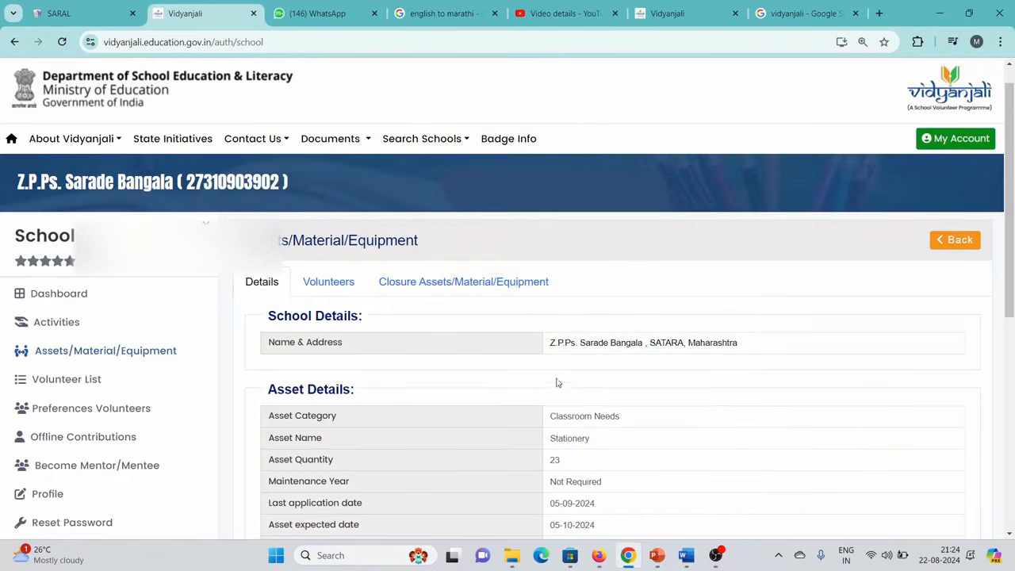
scroll(558, 387, "down", 4)
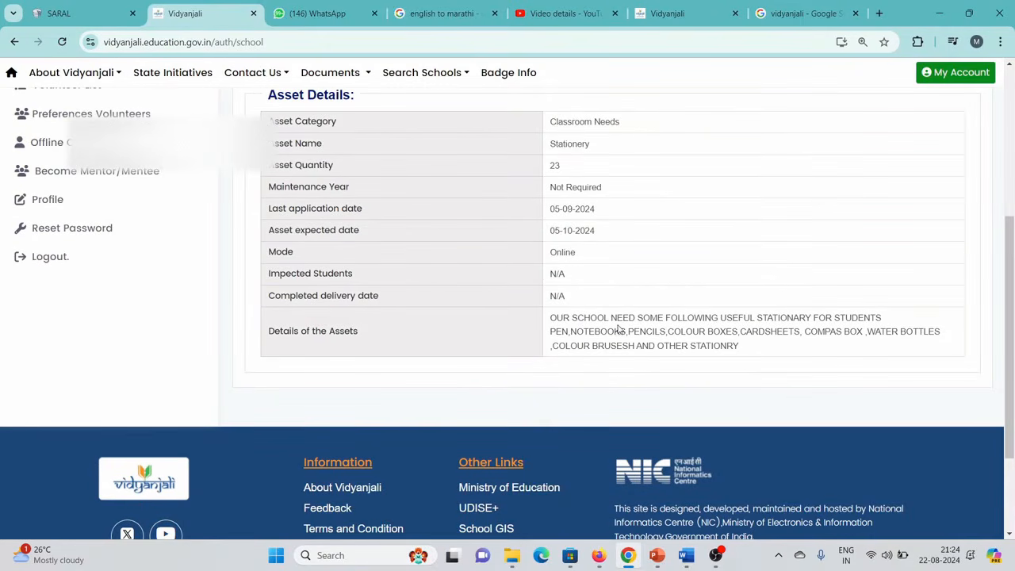
scroll(682, 336, "up", 2)
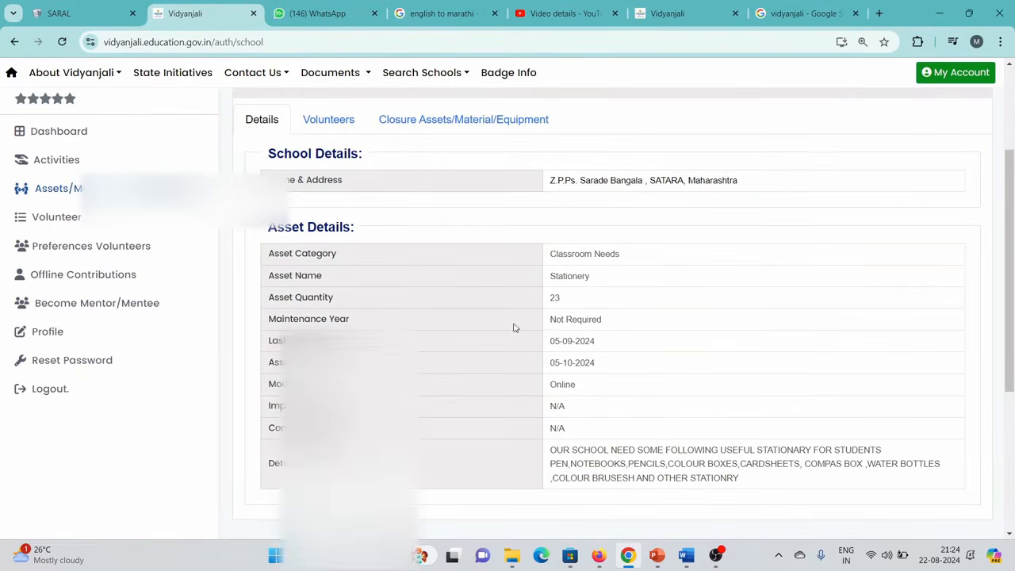
Step: Open the Preferences Volunteers list and examine the volunteers' interested activities and contributions
left_click(79, 252)
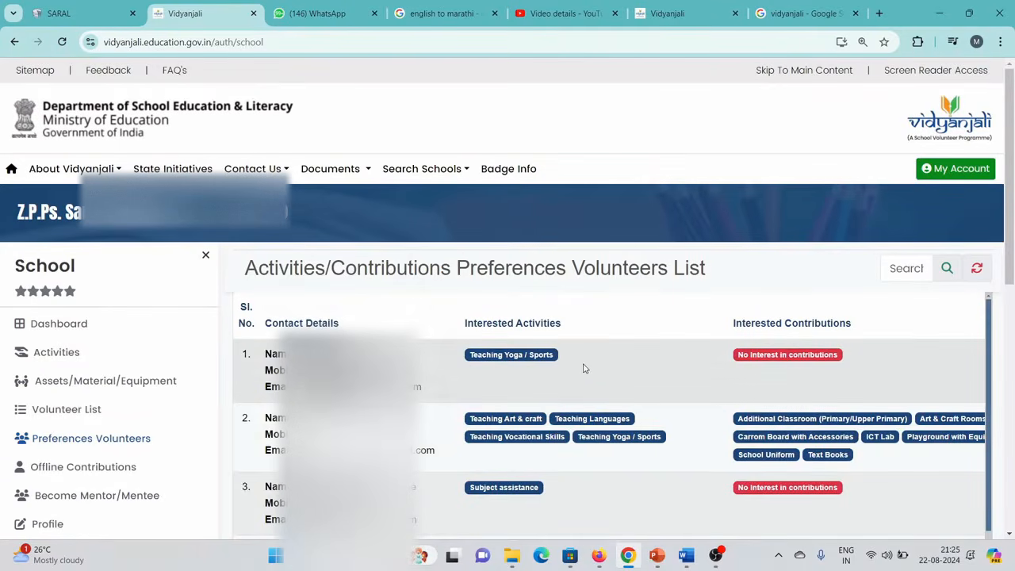
scroll(585, 368, "down", 1)
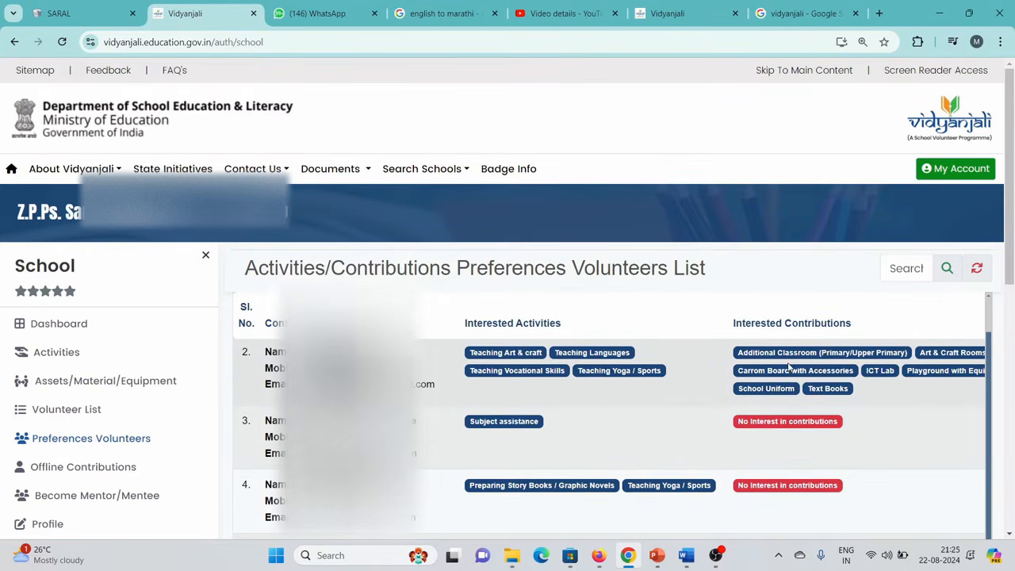
scroll(524, 432, "down", 1)
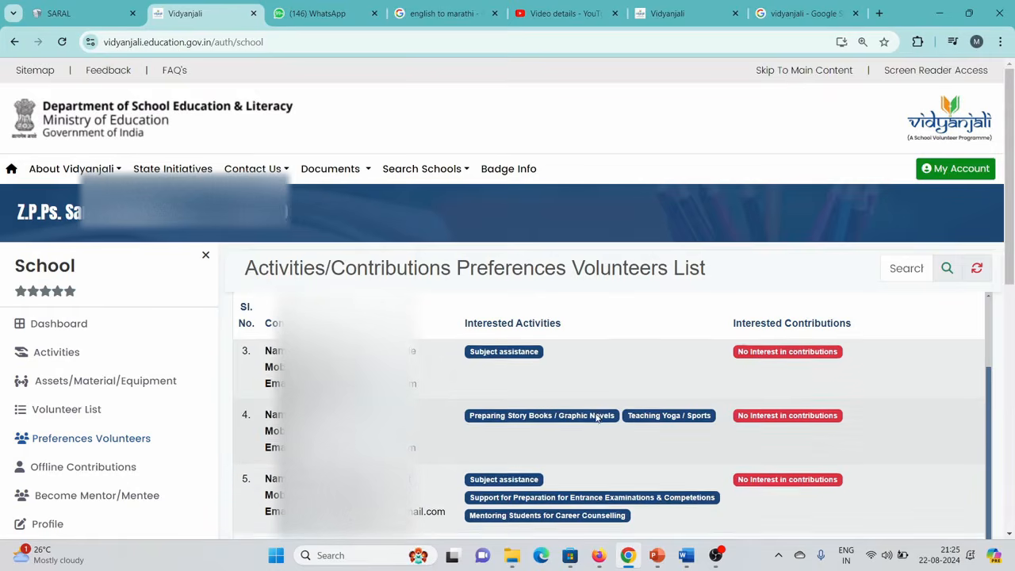
scroll(596, 420, "down", 2)
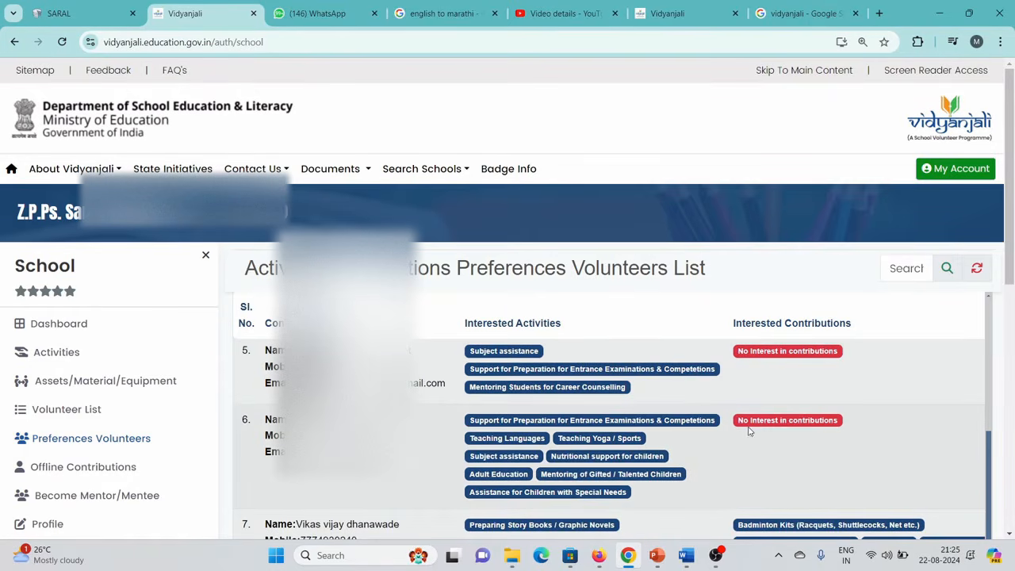
scroll(748, 428, "down", 2)
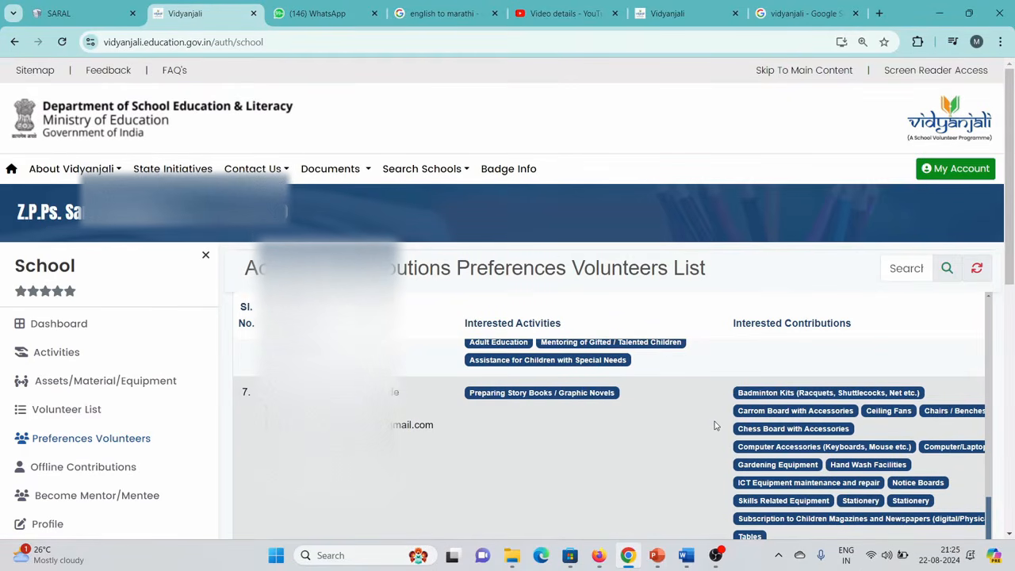
scroll(714, 424, "down", 1)
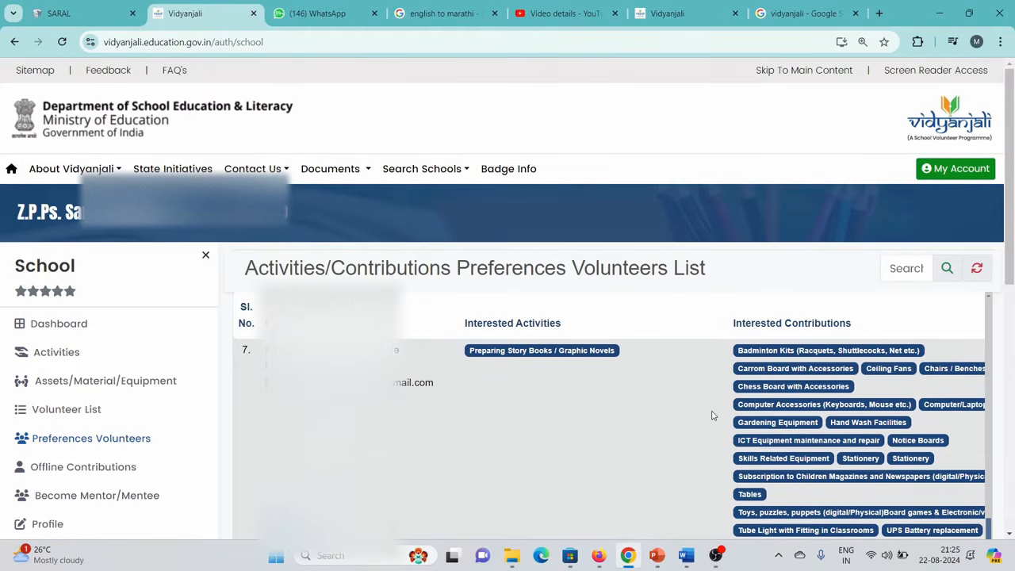
scroll(701, 412, "up", 10)
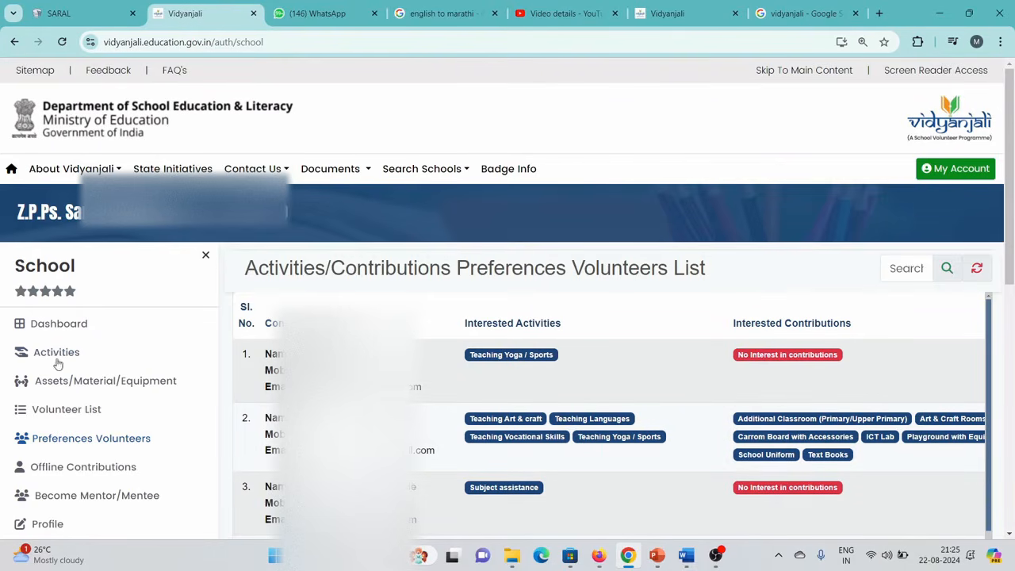
Step: Return to the dashboard and reopen the list of pending Assets/Materials requests
left_click(57, 325)
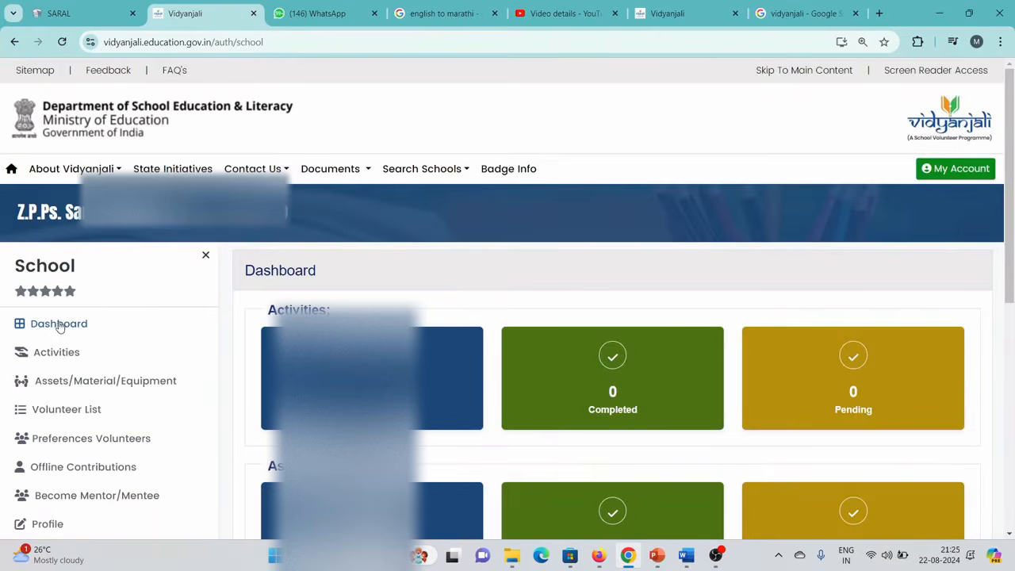
scroll(720, 334, "down", 3)
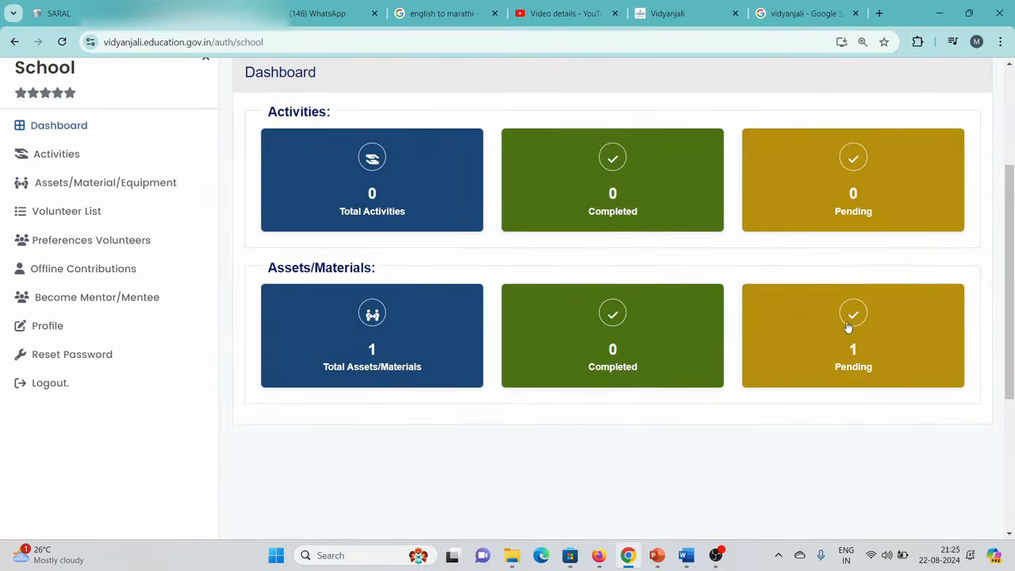
left_click(849, 329)
scroll(850, 354, "up", 1)
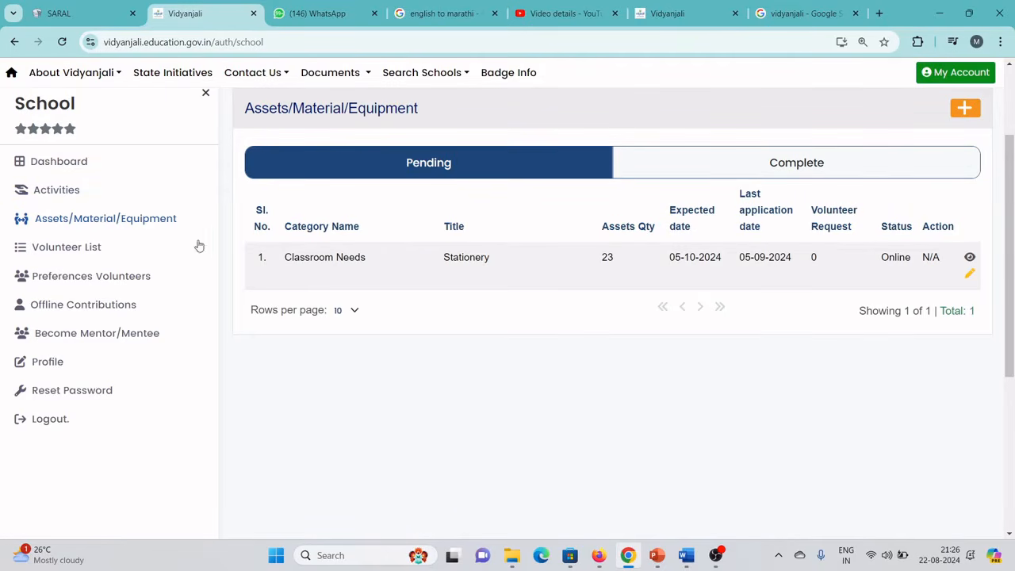
Step: Go to the school's Activities section and start a new service/activity request
left_click(45, 193)
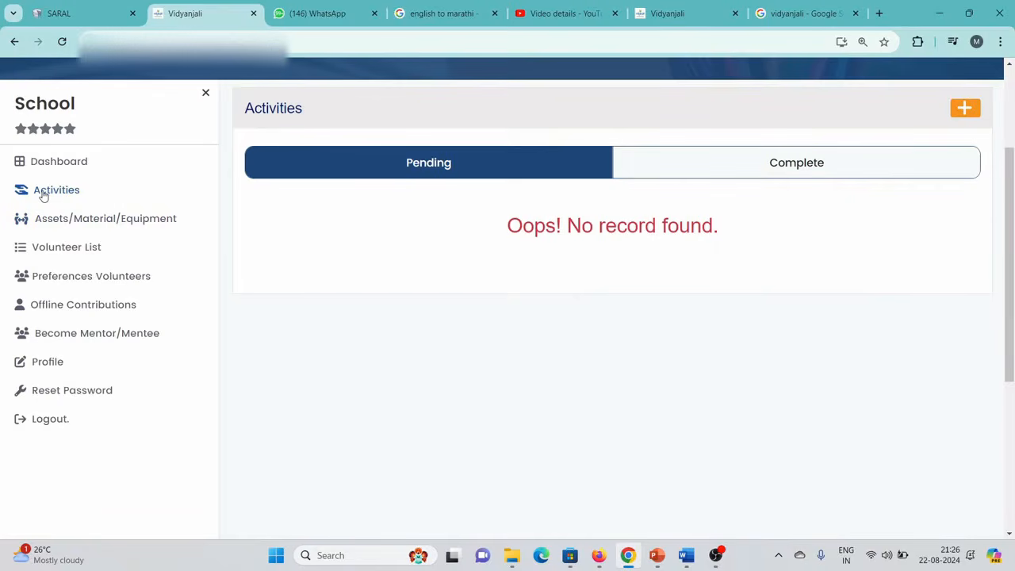
scroll(513, 383, "up", 2)
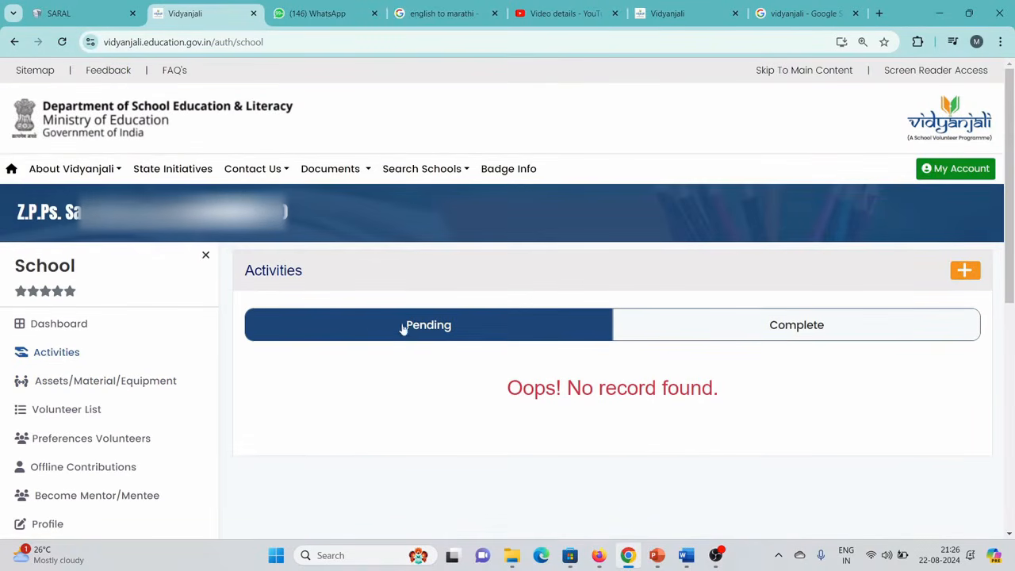
left_click(965, 271)
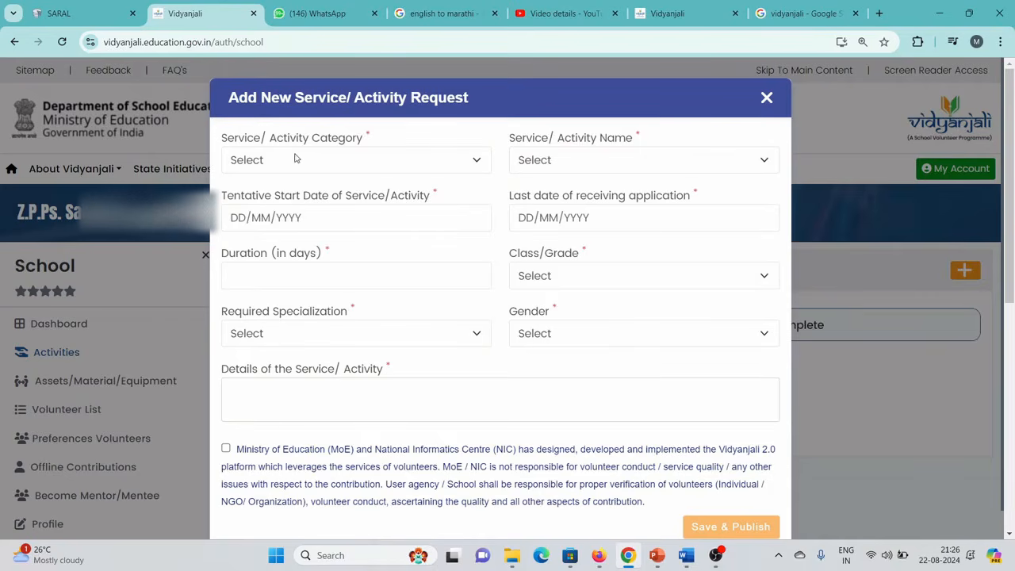
Step: Set the request's category to Generic Level Activities and its activity name to Teaching Art & craft
left_click(353, 163)
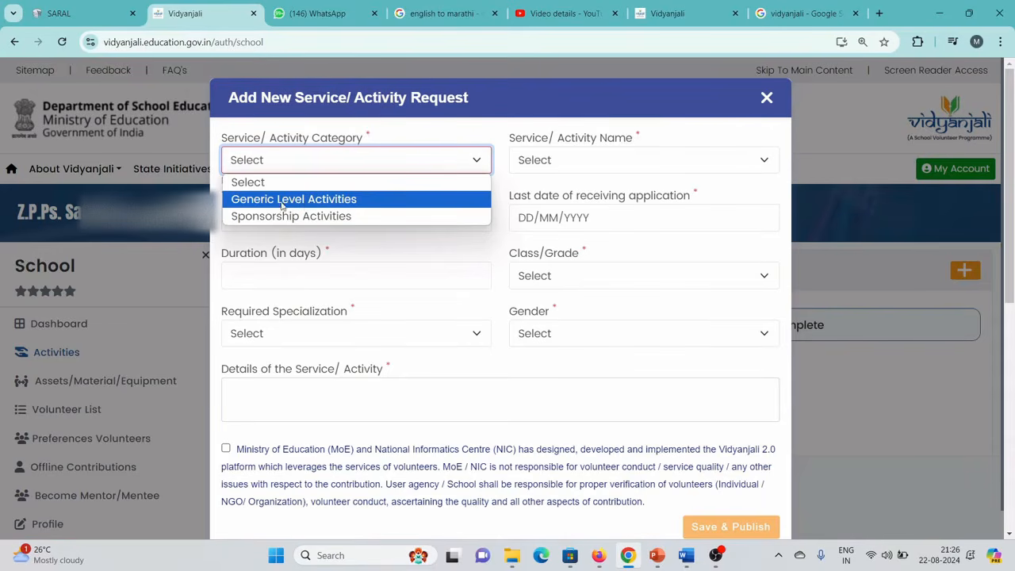
left_click(321, 204)
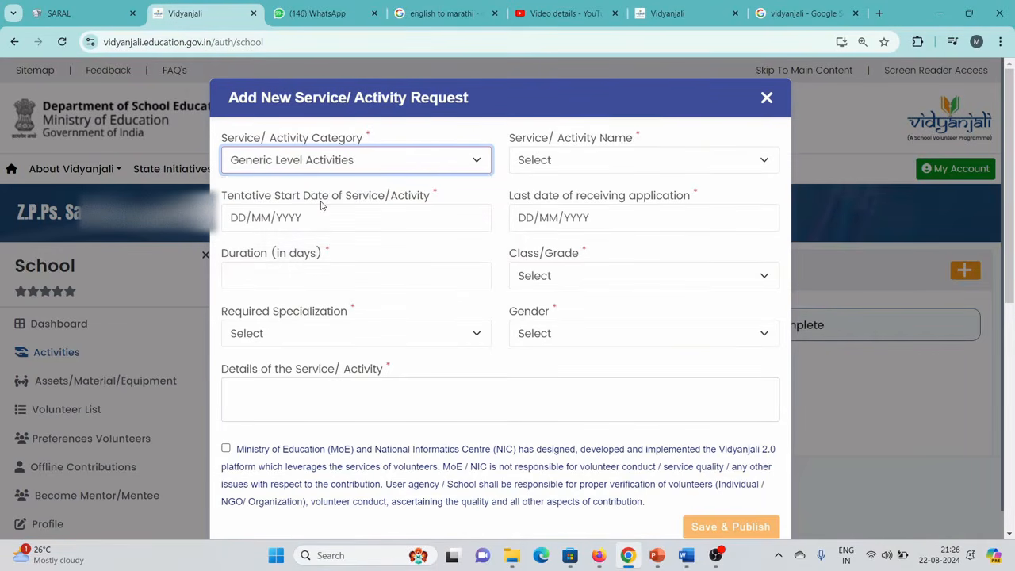
left_click(594, 164)
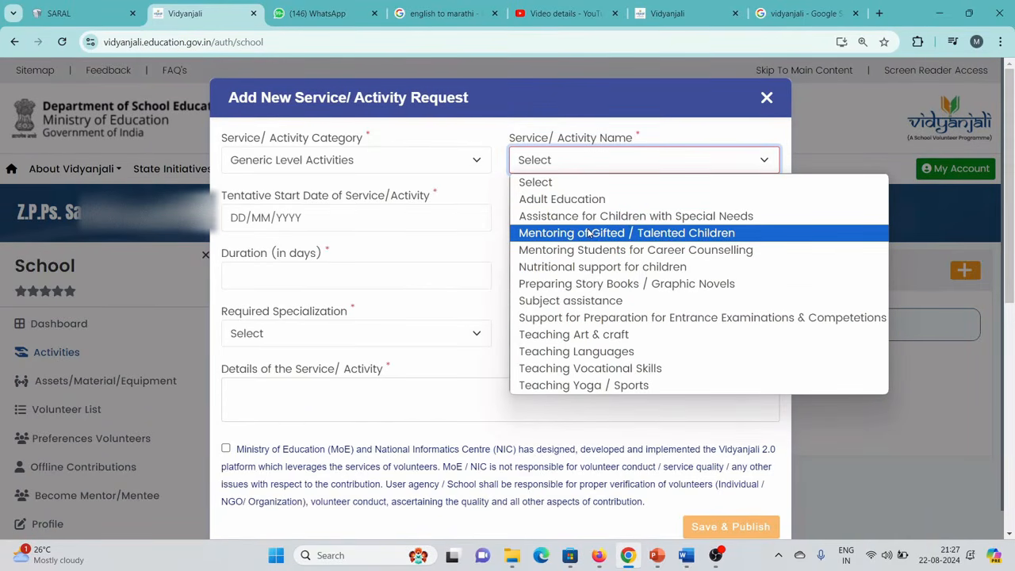
left_click(600, 337)
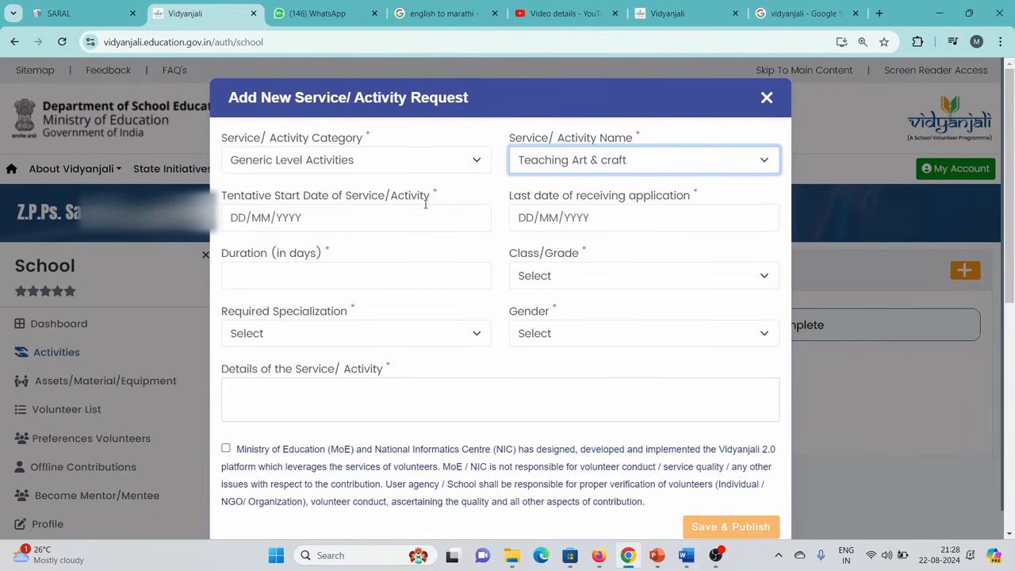
Step: Set the activity's tentative start date to 31/08/2024 and the last date of receiving applications to 29/08/2024
left_click(310, 222)
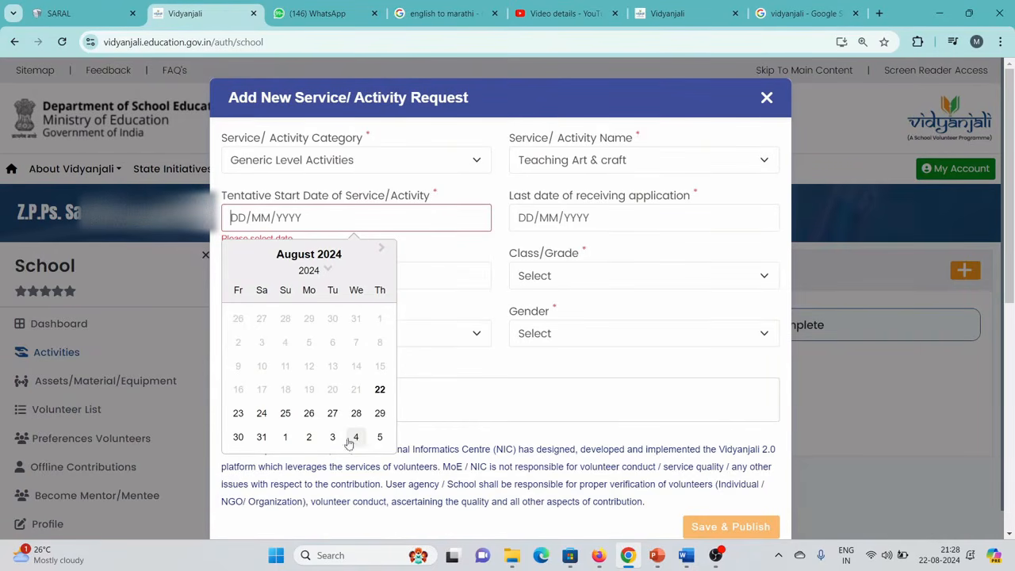
left_click(262, 437)
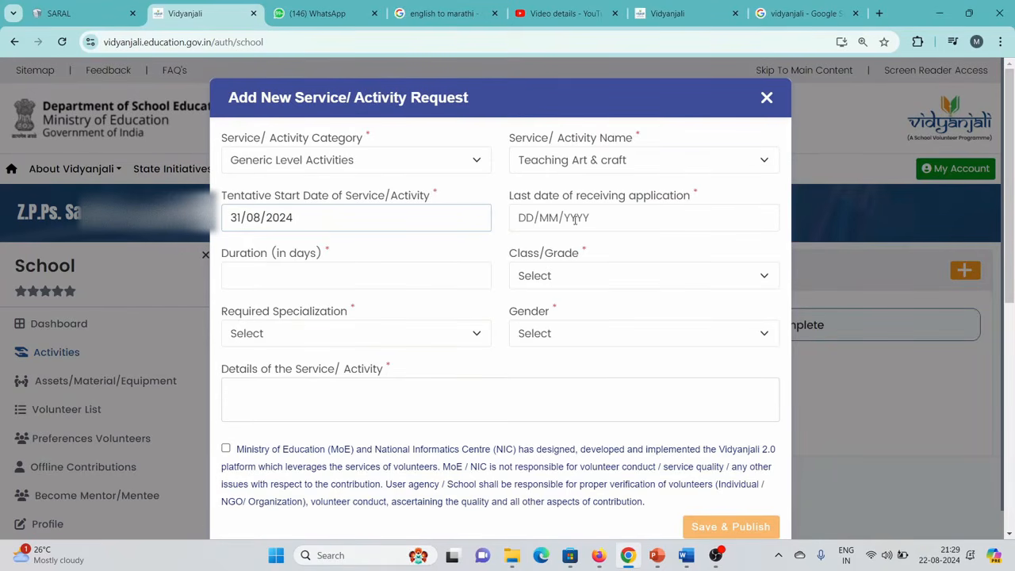
left_click(571, 219)
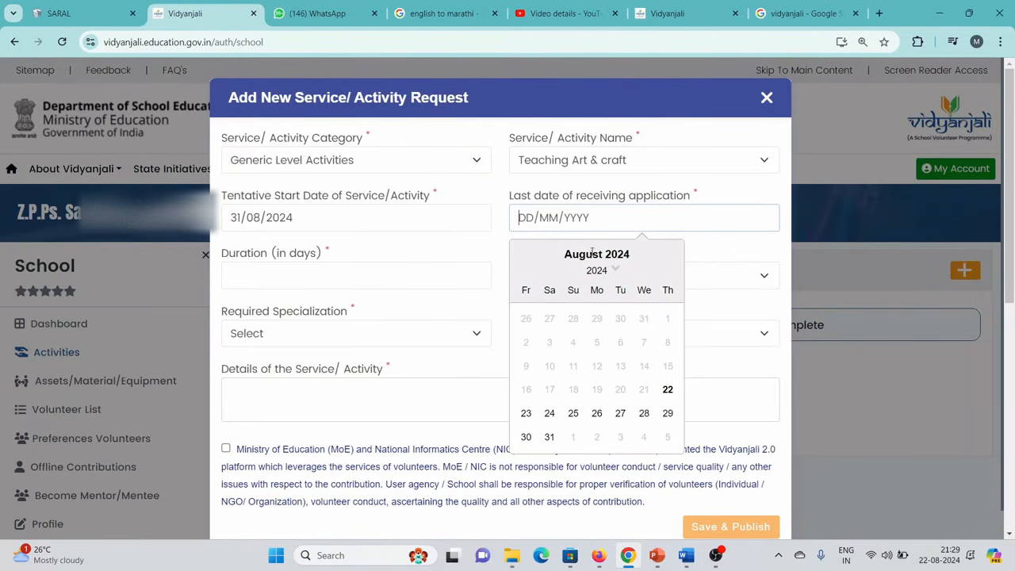
left_click(667, 416)
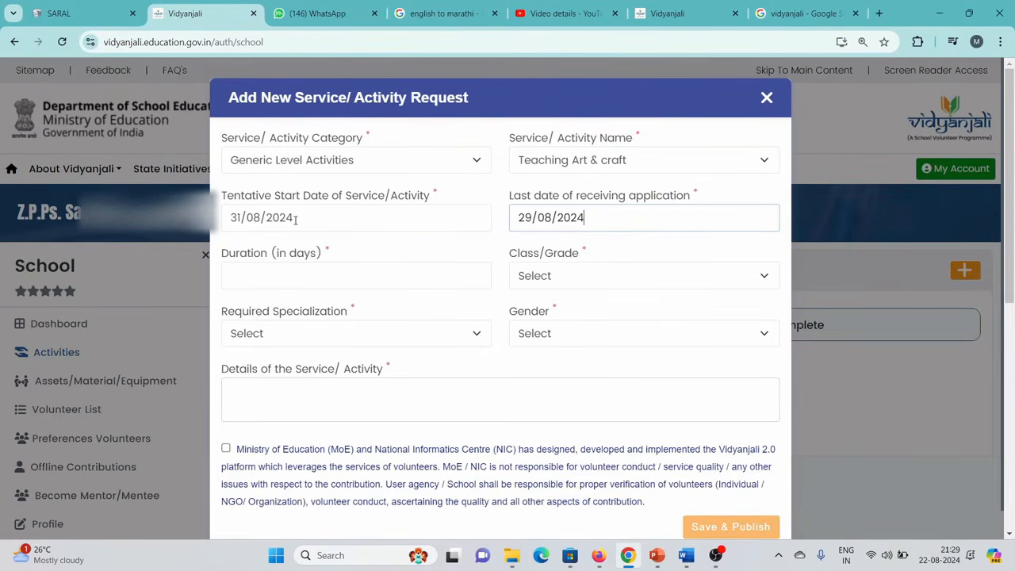
Step: Set the activity request's duration to 1 day and its class/grade to Primary
left_click(305, 281)
type("1")
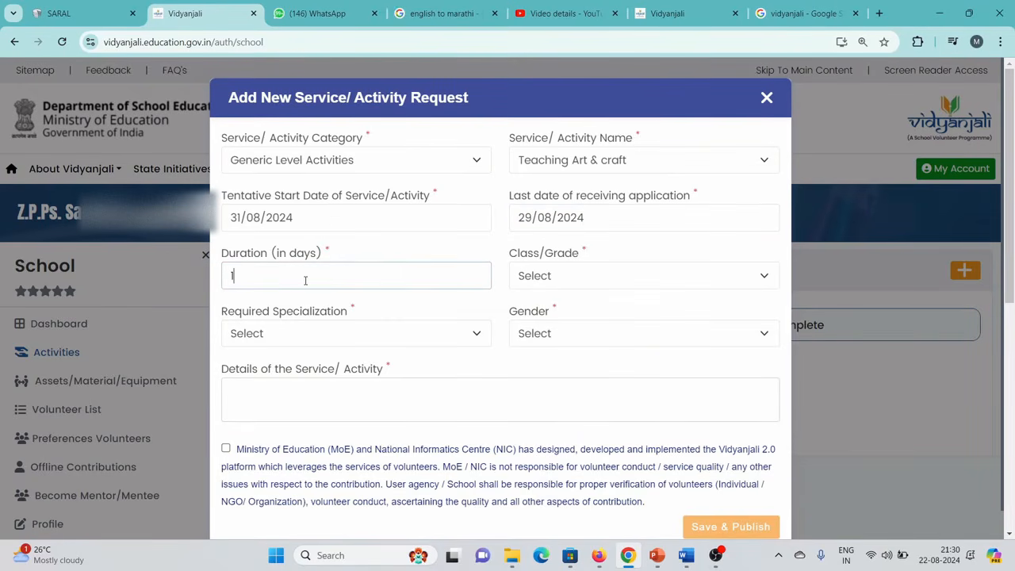
left_click(584, 276)
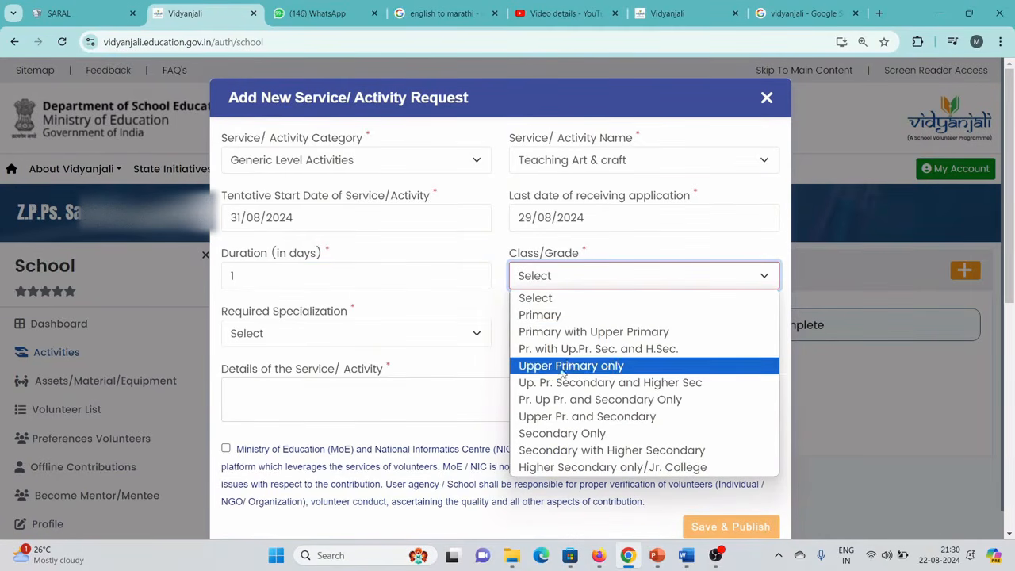
left_click(548, 315)
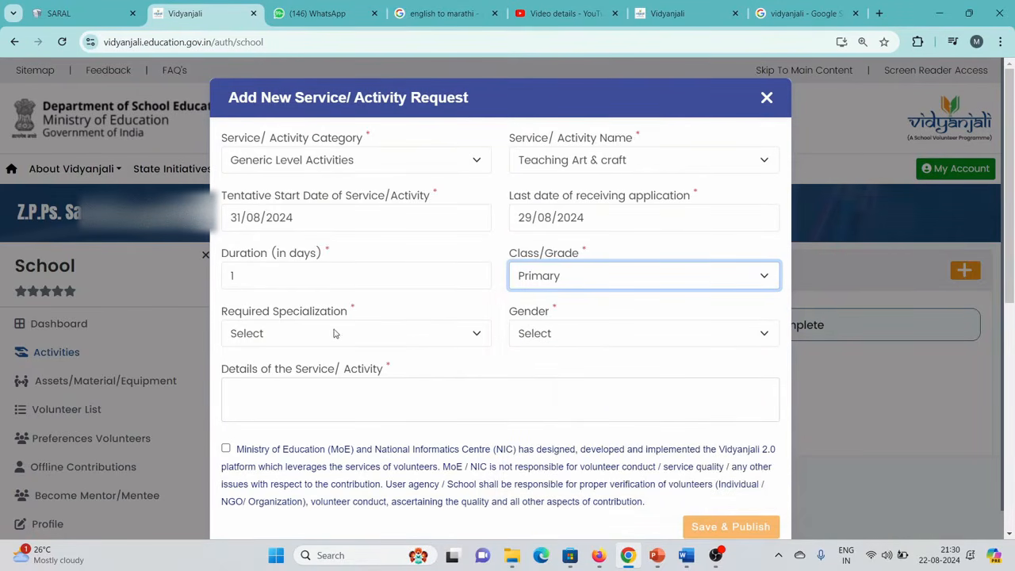
Step: Set the activity's required specialization to Others and the gender to Any
left_click(385, 342)
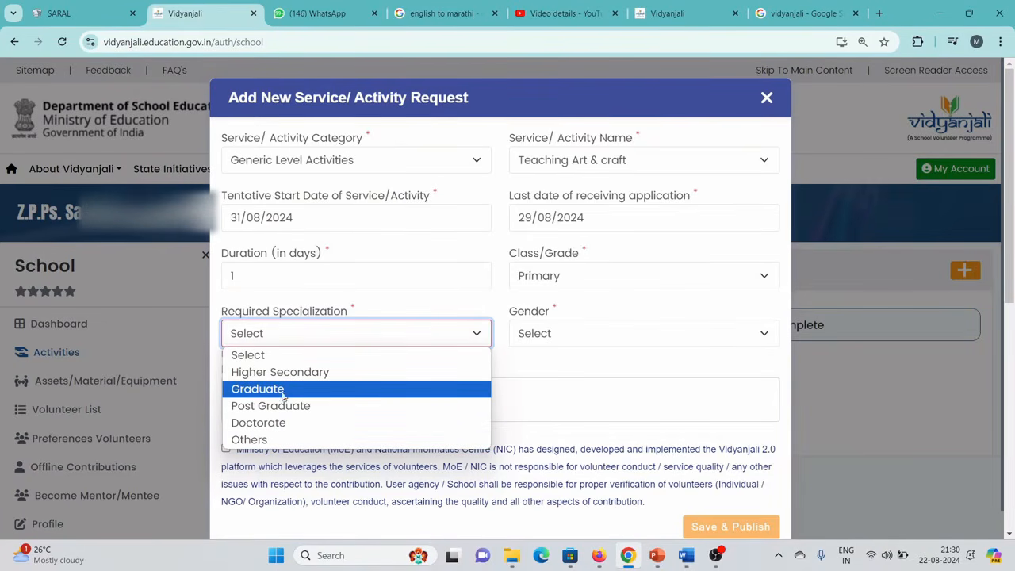
left_click(264, 442)
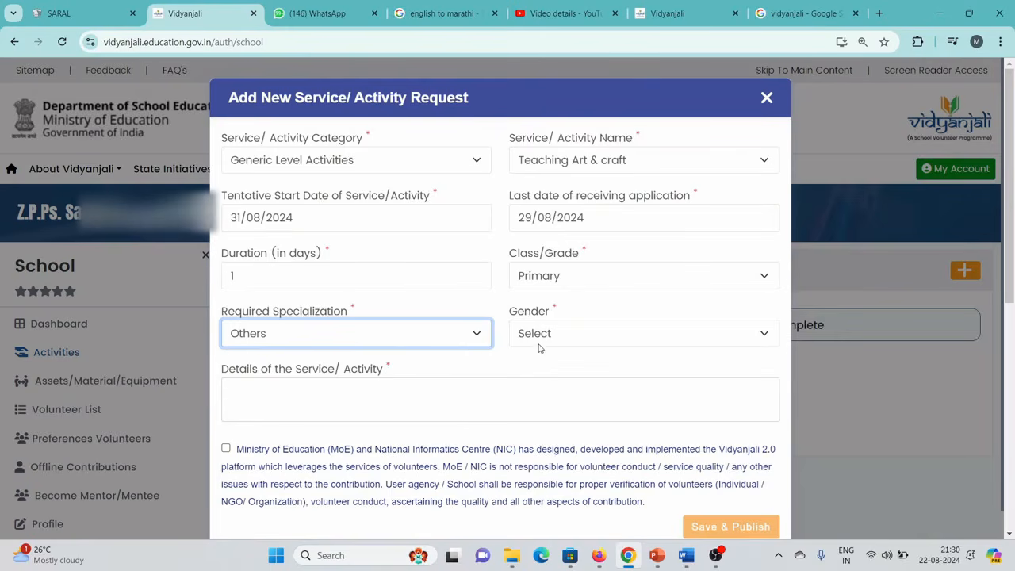
left_click(585, 333)
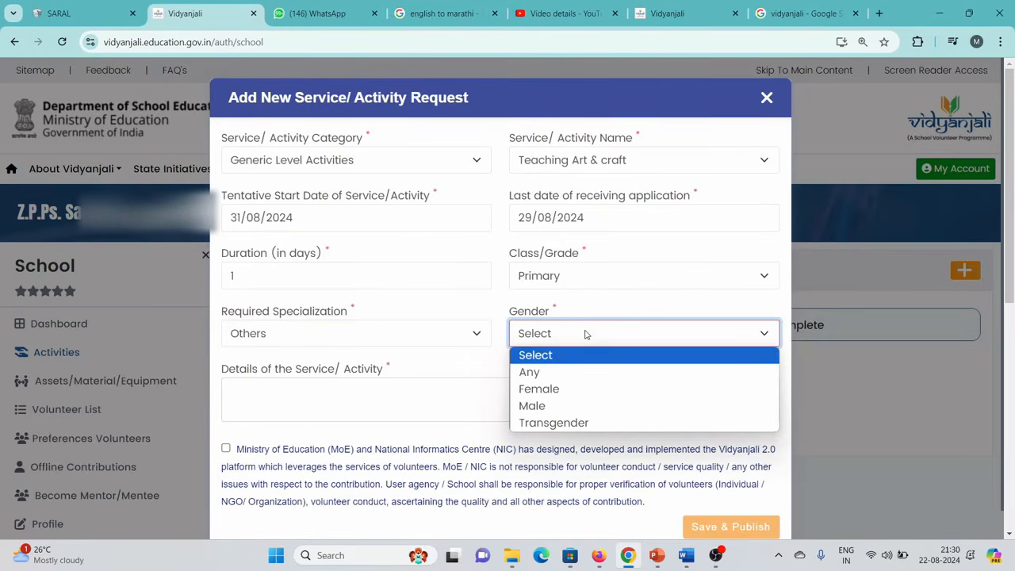
left_click(543, 373)
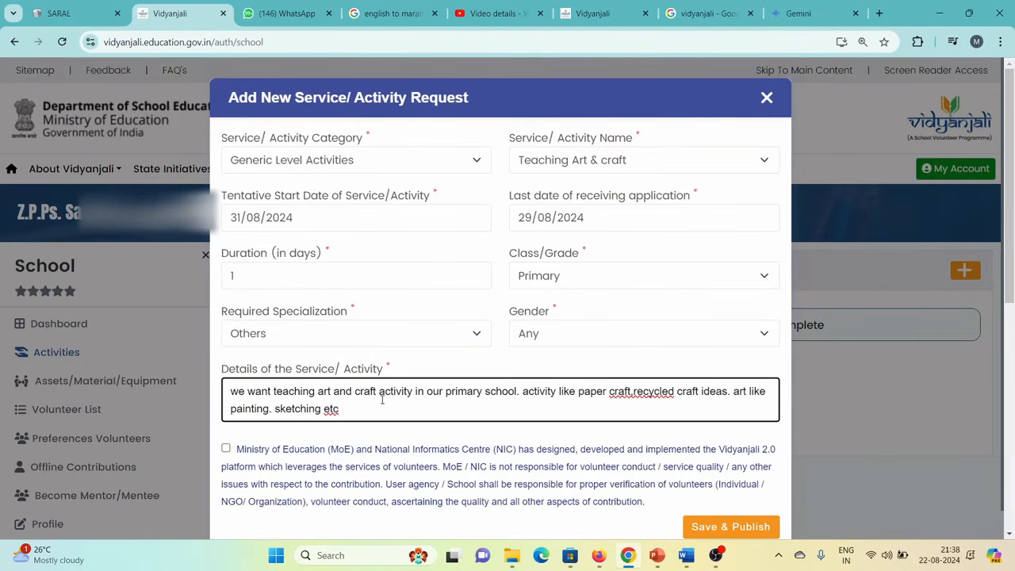
Step: Review the activity's details text, accept the MoE/NIC declaration, and save and publish the Teaching Art & craft request
mouse_move(341, 408)
left_mouse_down()
mouse_move(276, 408)
mouse_move(260, 391)
left_mouse_up()
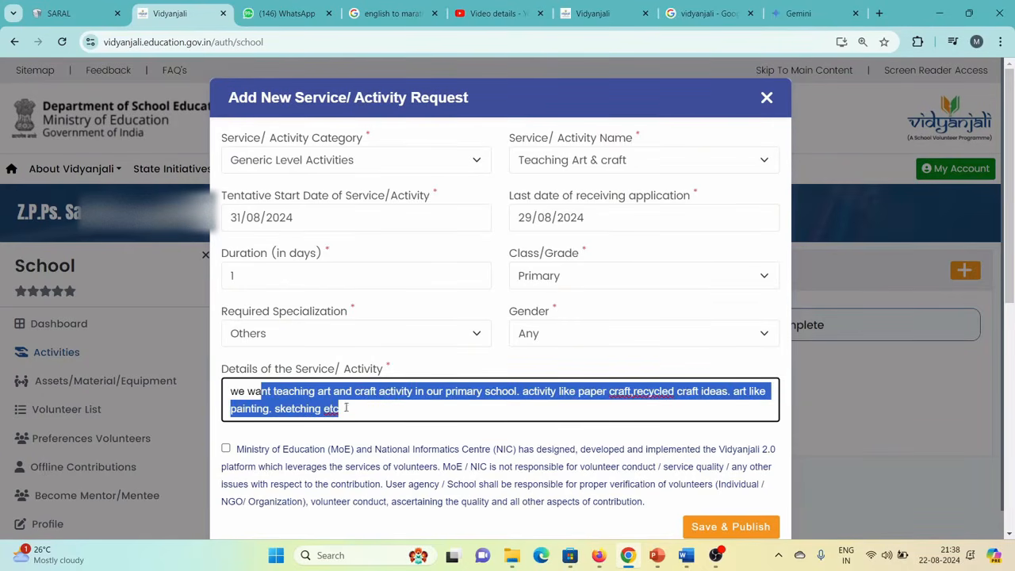
left_click(380, 430)
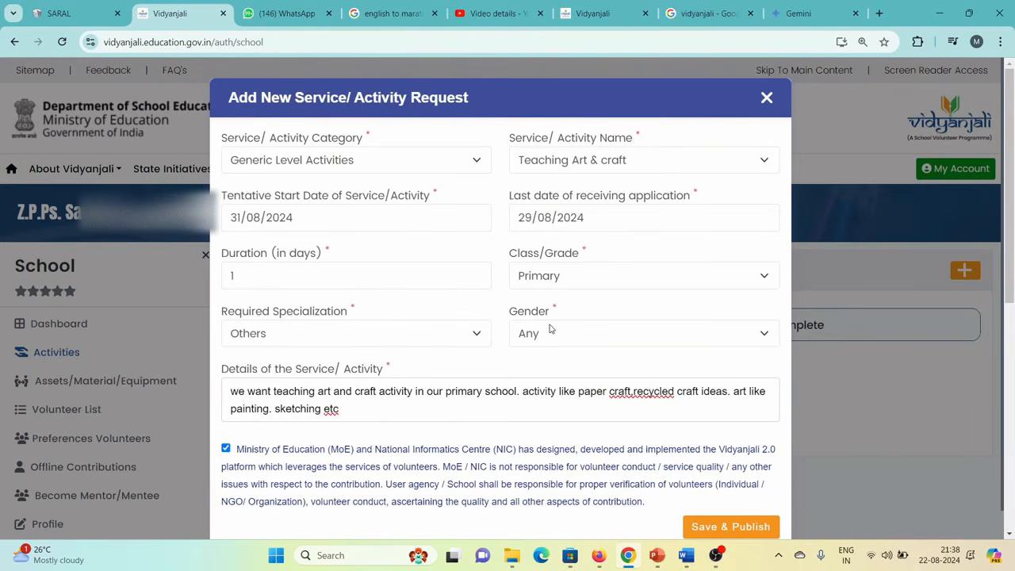
scroll(555, 333, "down", 1)
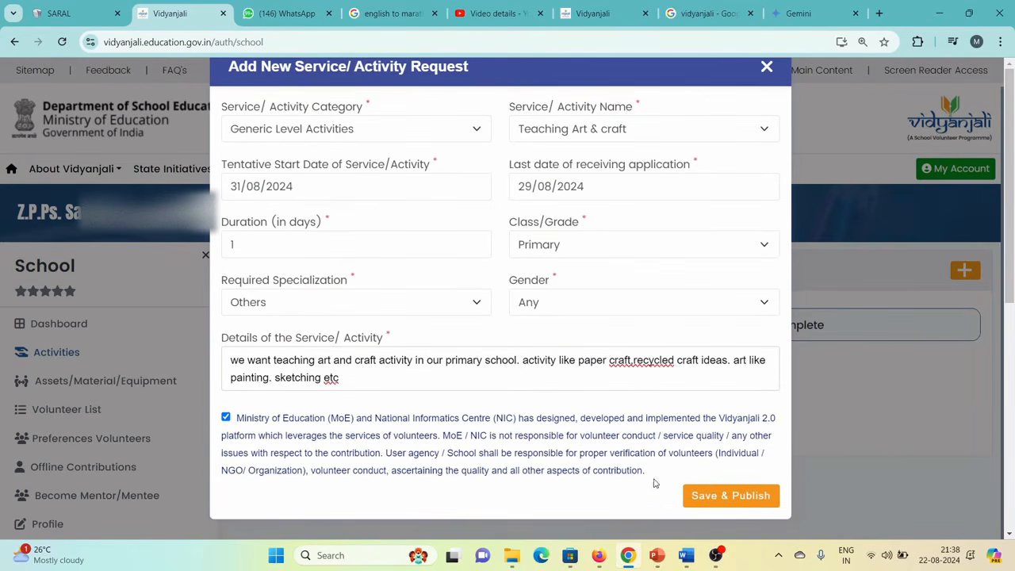
left_click(726, 501)
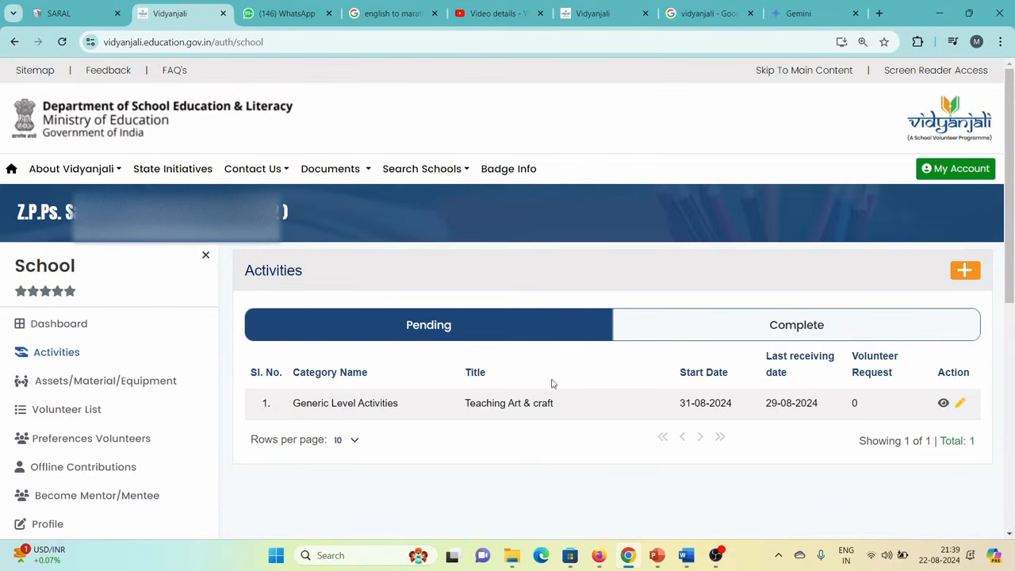
Step: Open another new service/activity request and look through the activity names offered for Sponsorship Activities
left_click(965, 270)
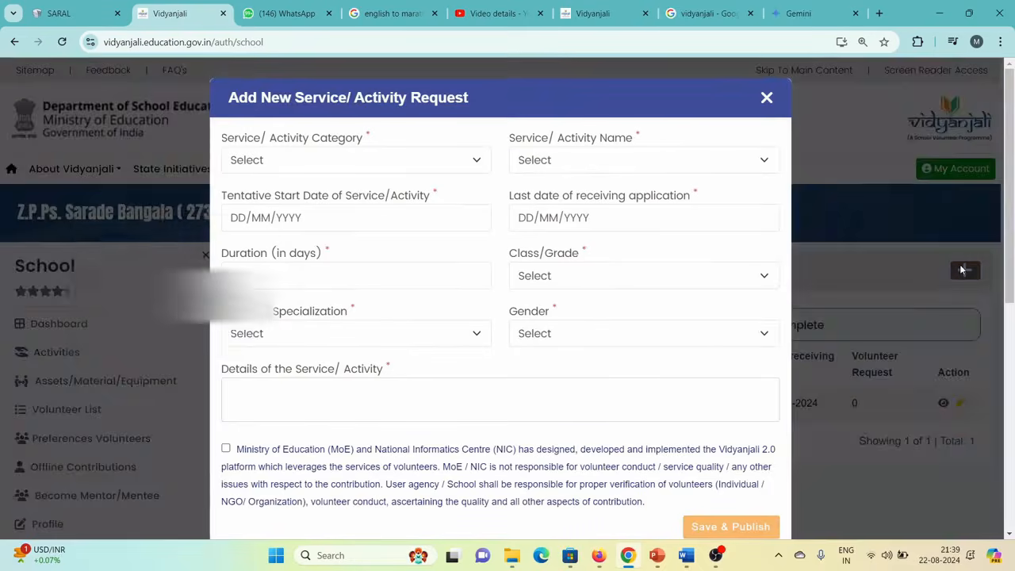
left_click(394, 169)
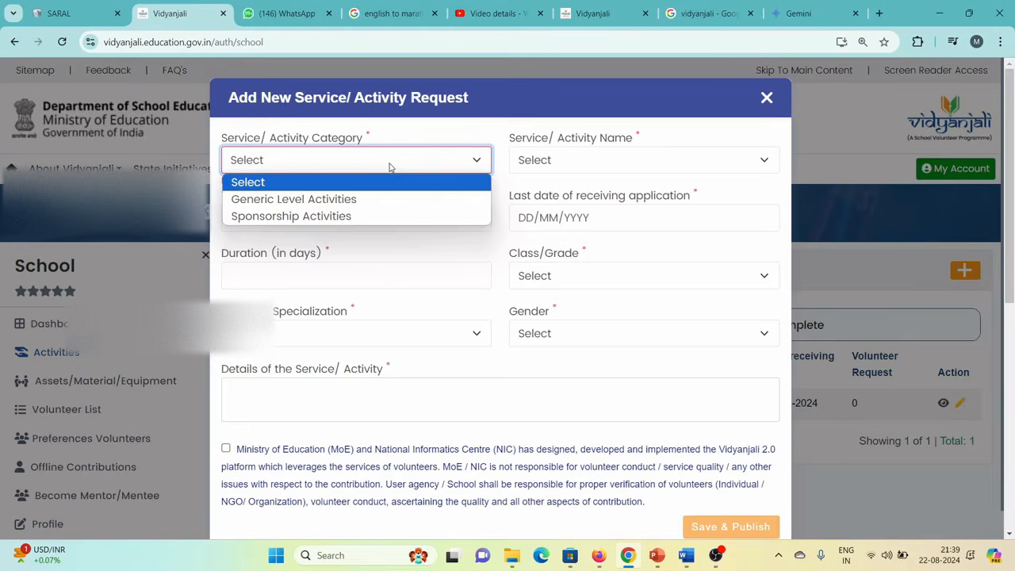
left_click(334, 218)
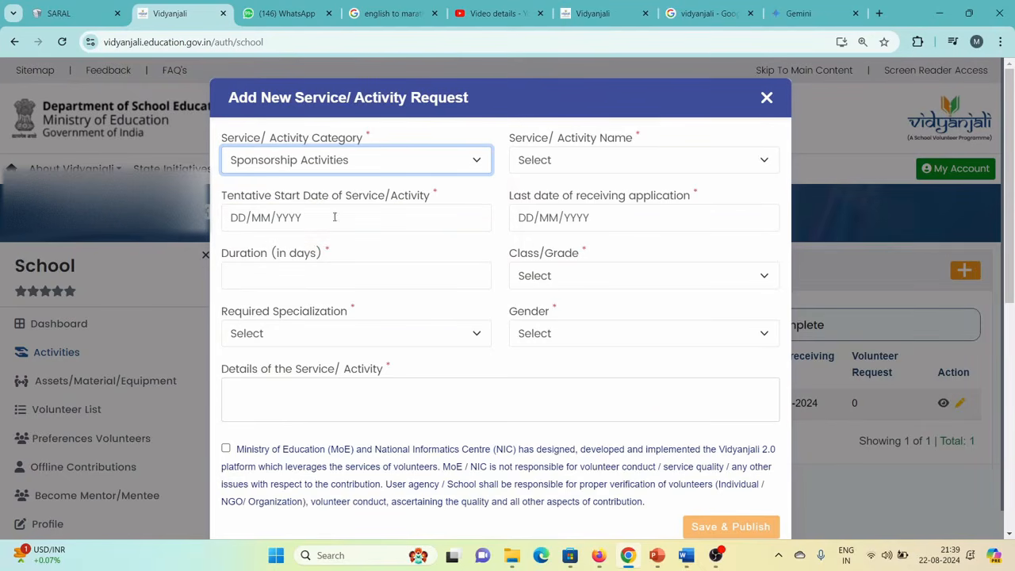
left_click(582, 169)
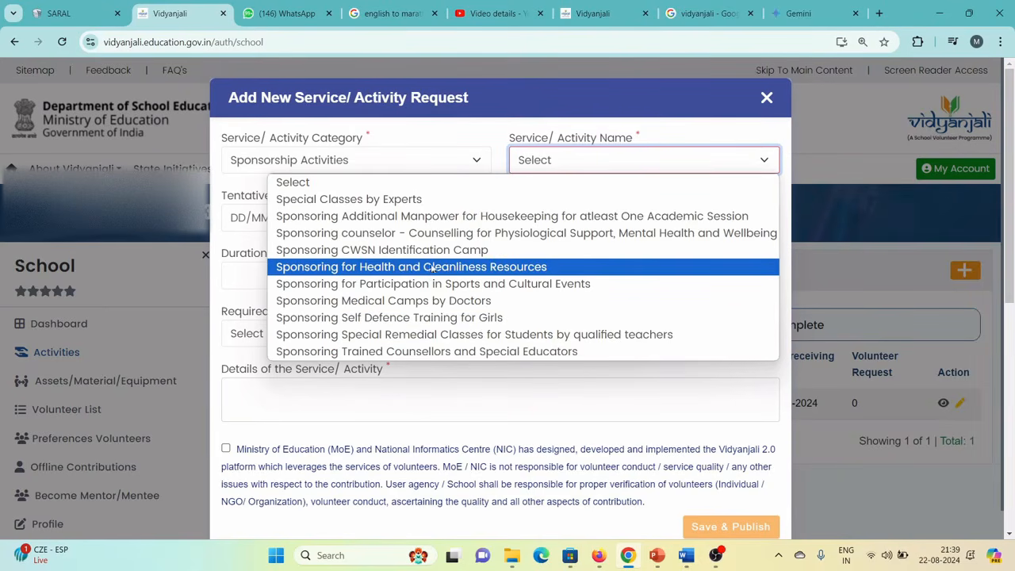
Step: Look through the activity names offered for Generic Level Activities and close the new request form without saving
left_click(391, 163)
left_click(316, 200)
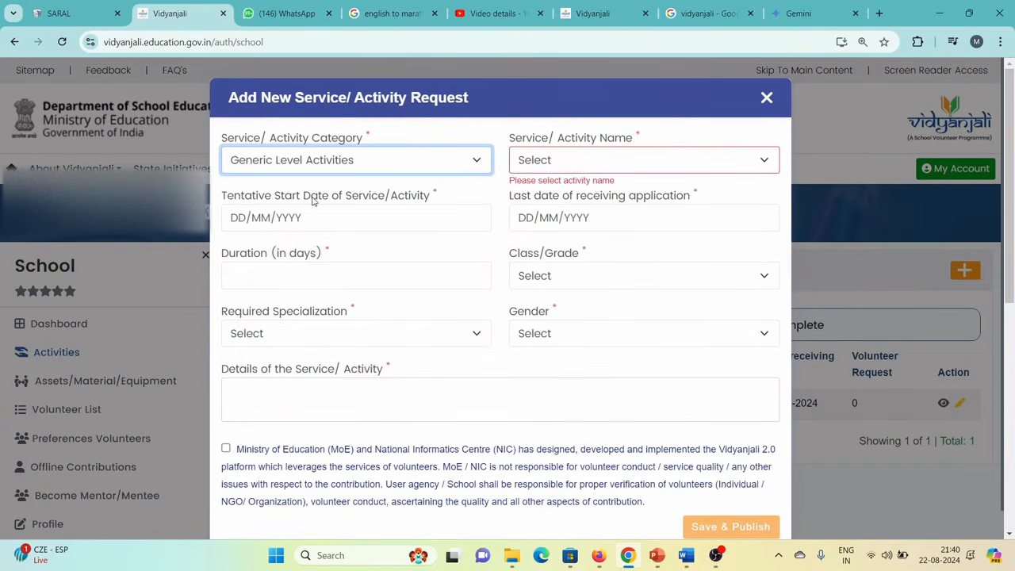
left_click(583, 166)
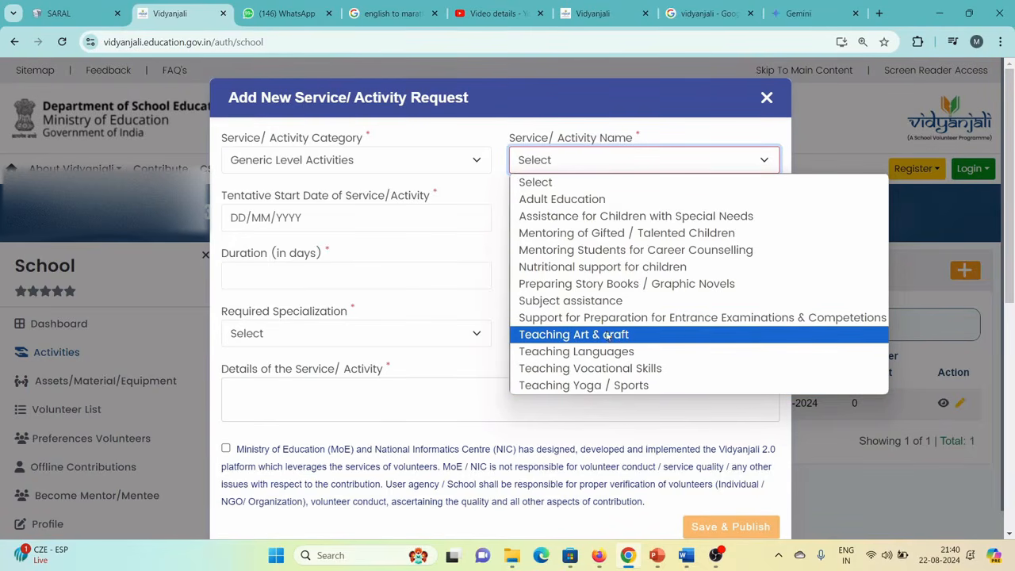
left_click(459, 400)
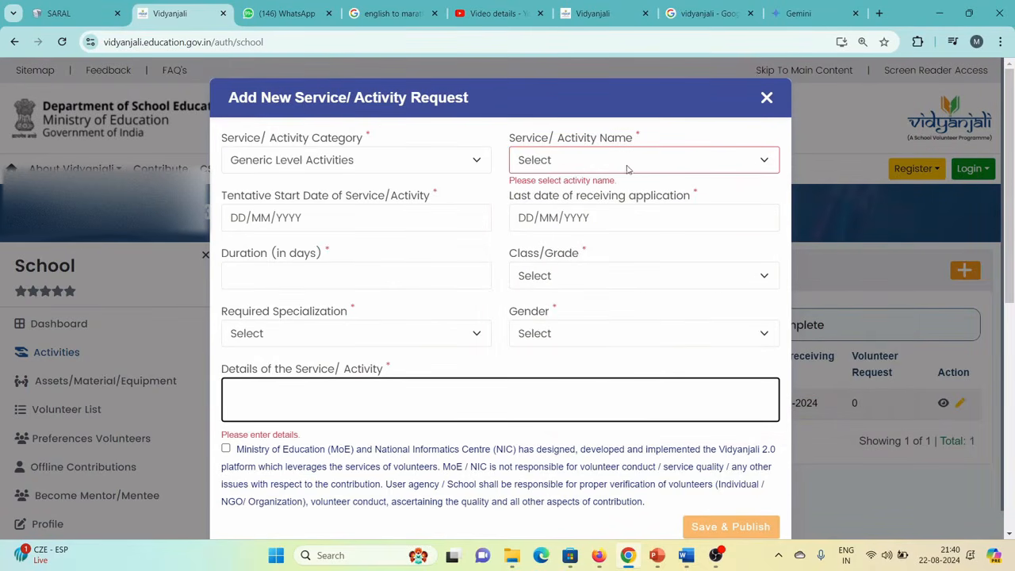
left_click(766, 100)
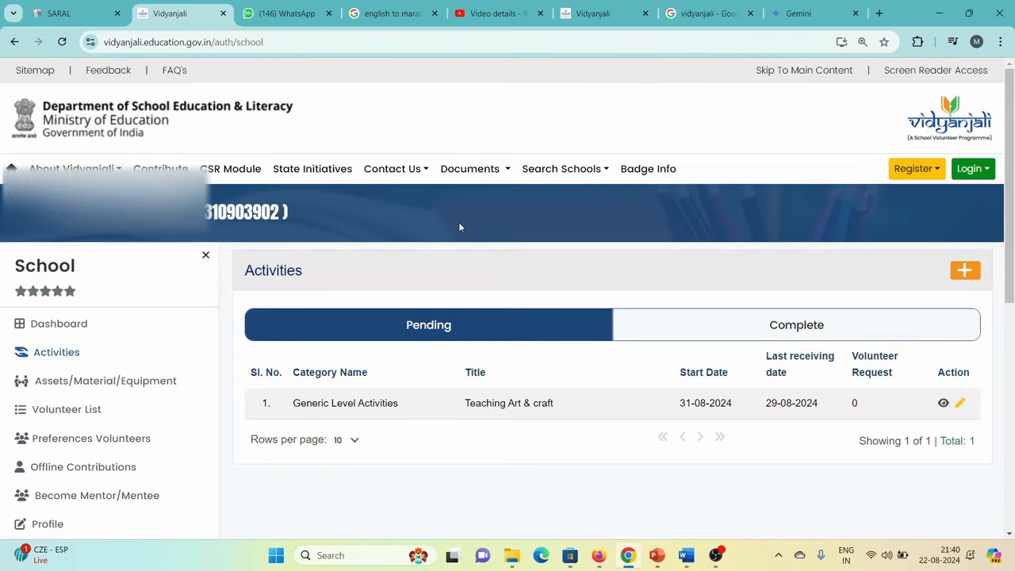
Step: Start a new Assets/Material/Equipment request with category Basic Electrical Infrastructure and material name Solar Panel / Energy Efficient Electrical Equipment
left_click(106, 383)
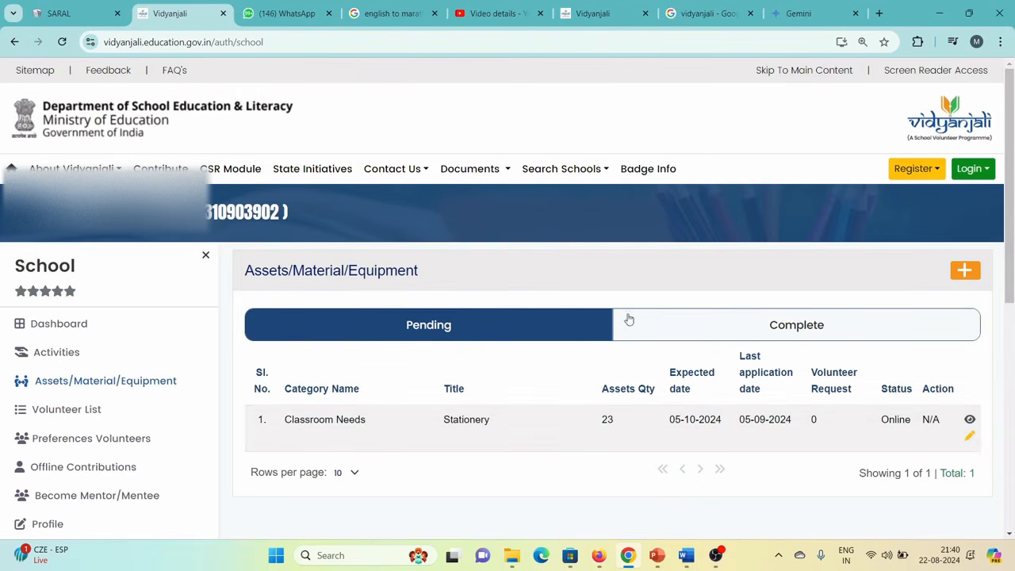
left_click(964, 272)
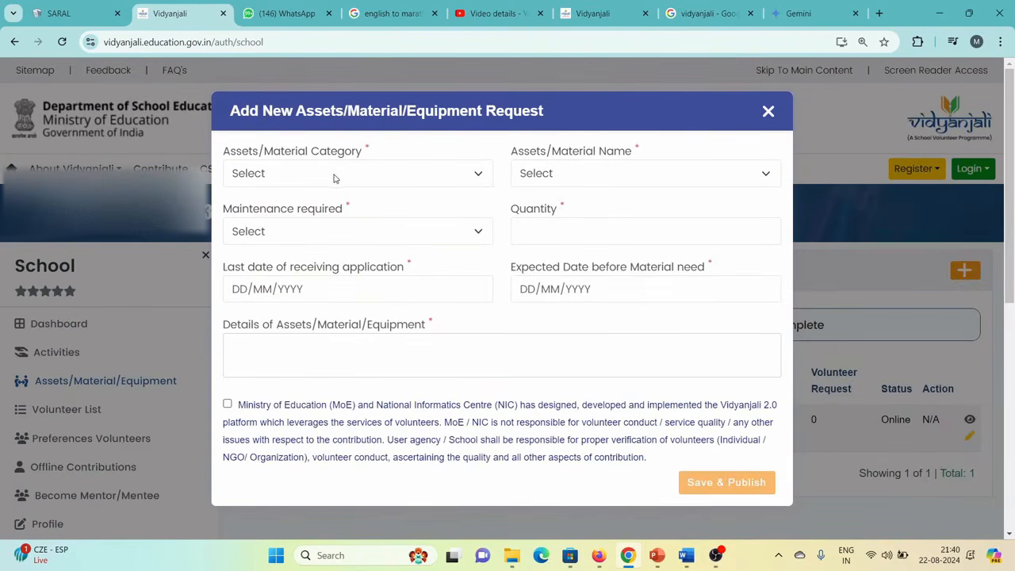
left_click(380, 175)
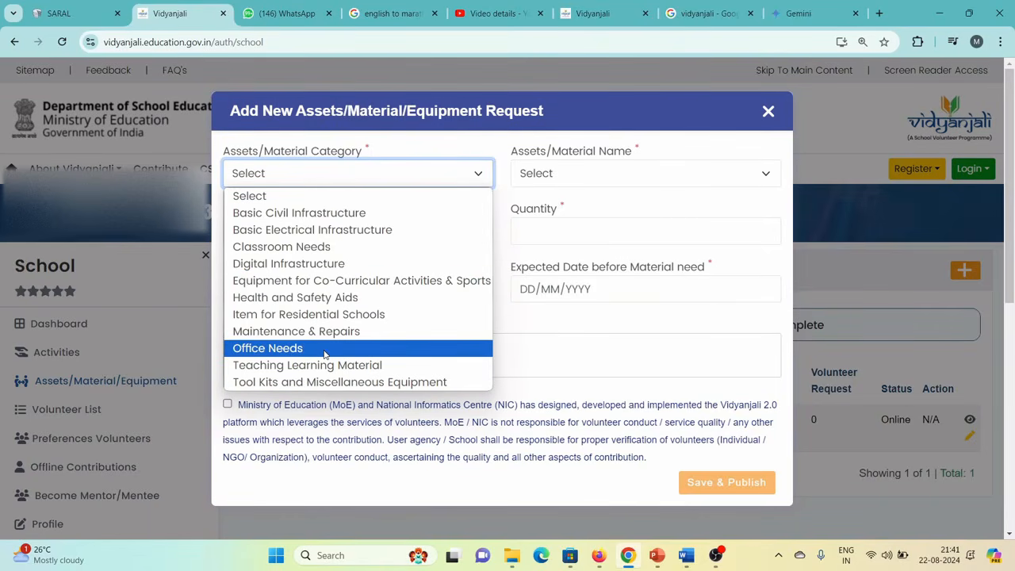
left_click(352, 230)
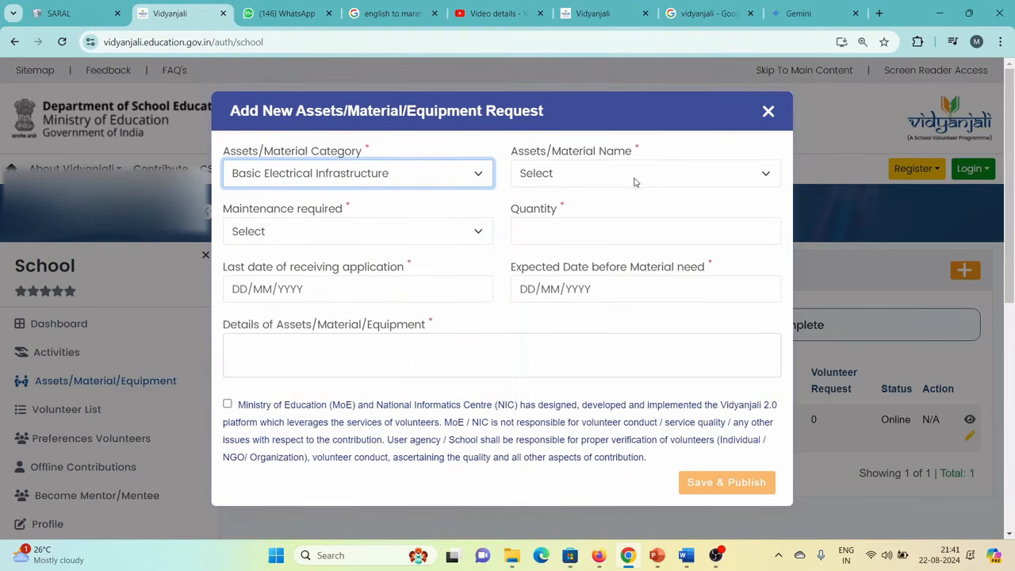
left_click(590, 182)
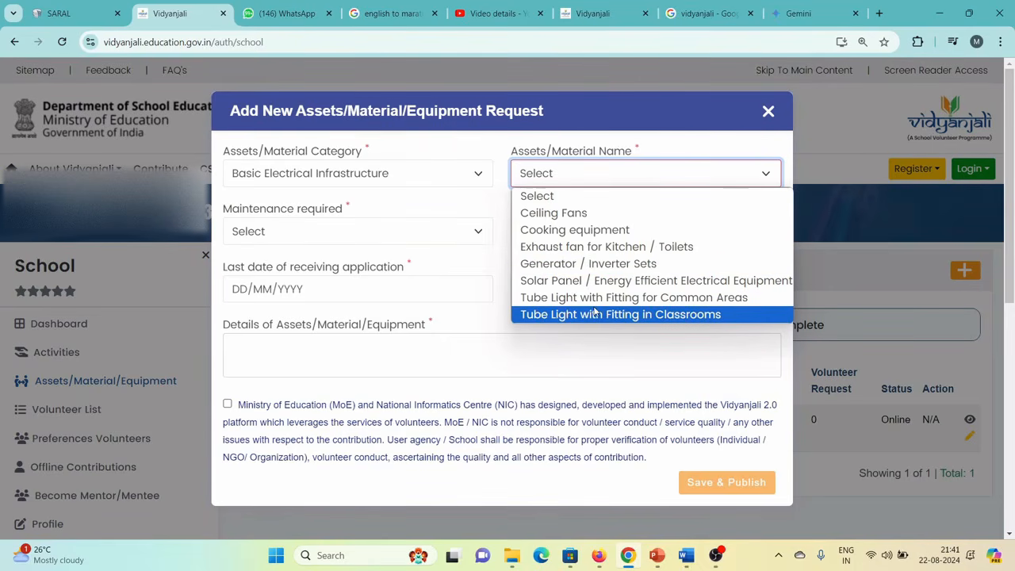
left_click(560, 281)
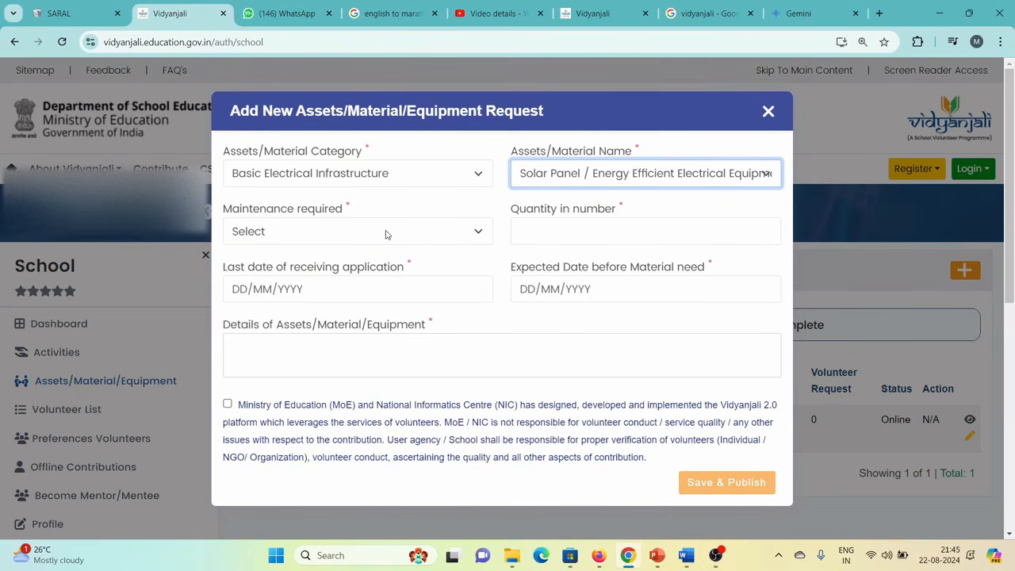
Step: Set the material request's required maintenance to 1 year and its quantity to 1
left_click(386, 234)
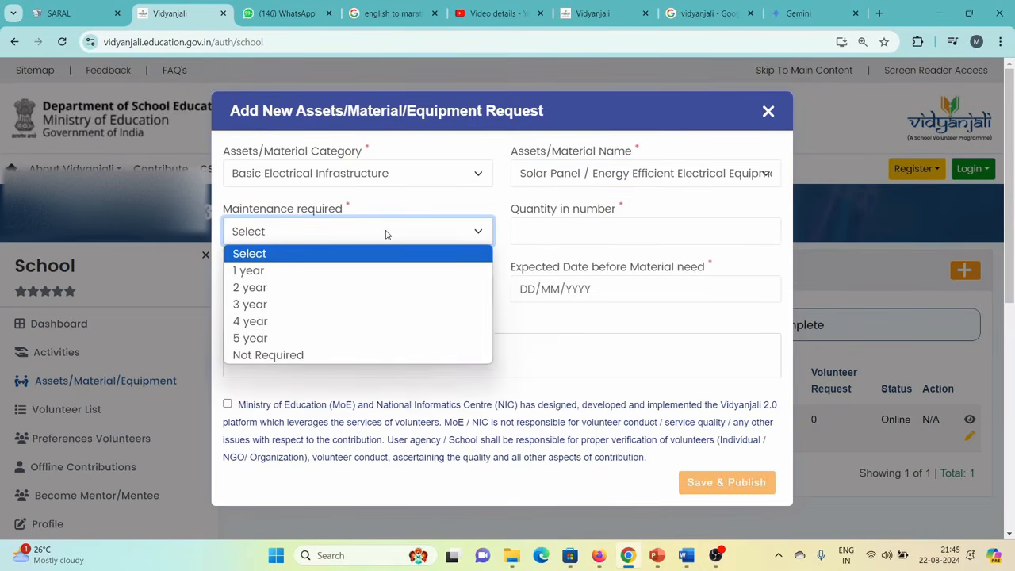
left_click(262, 273)
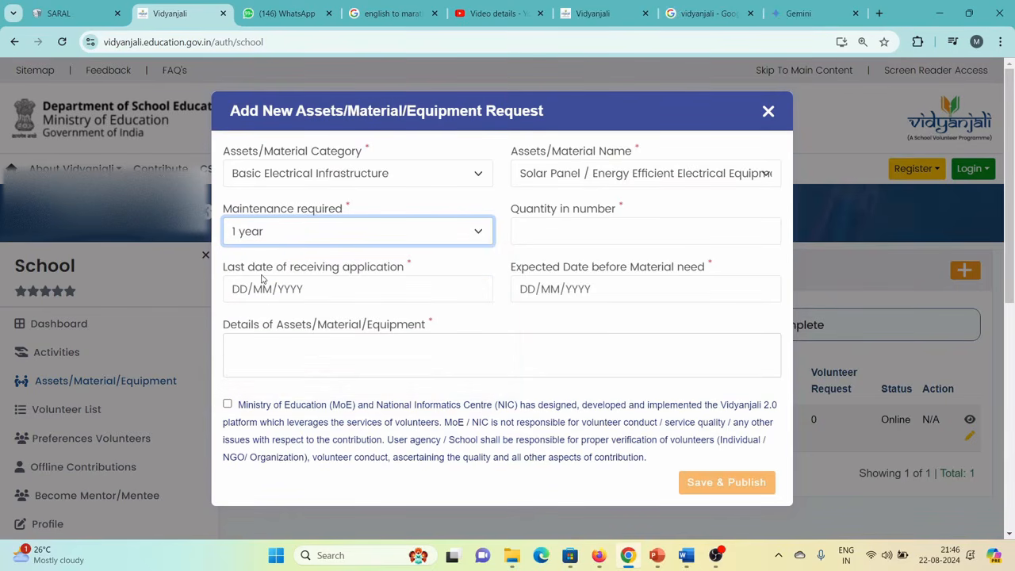
left_click(559, 230)
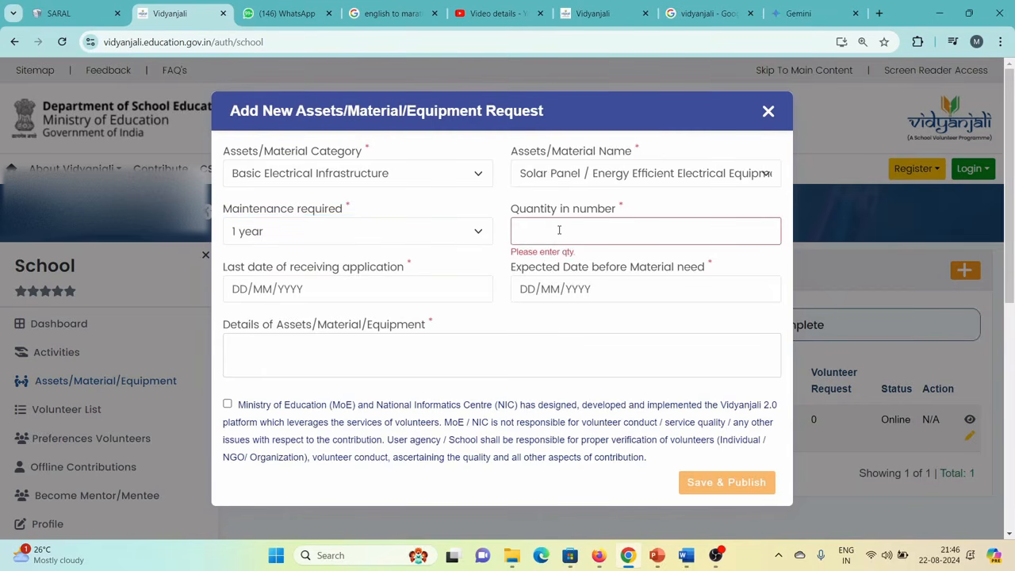
type("1")
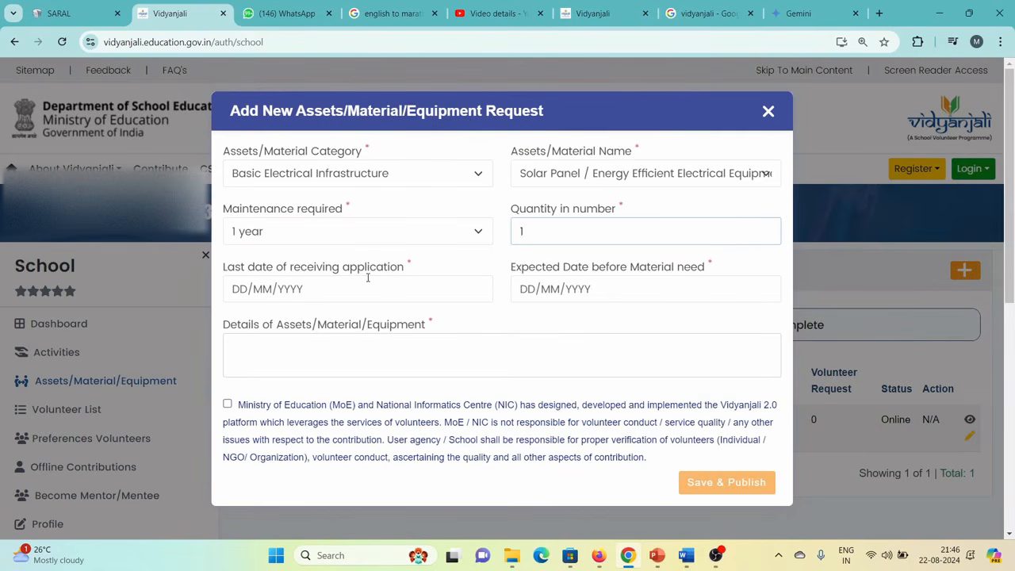
Step: Set the request's last date of receiving applications to 05/09/2024 and the expected date before material need to 31/10/2024
left_click(315, 290)
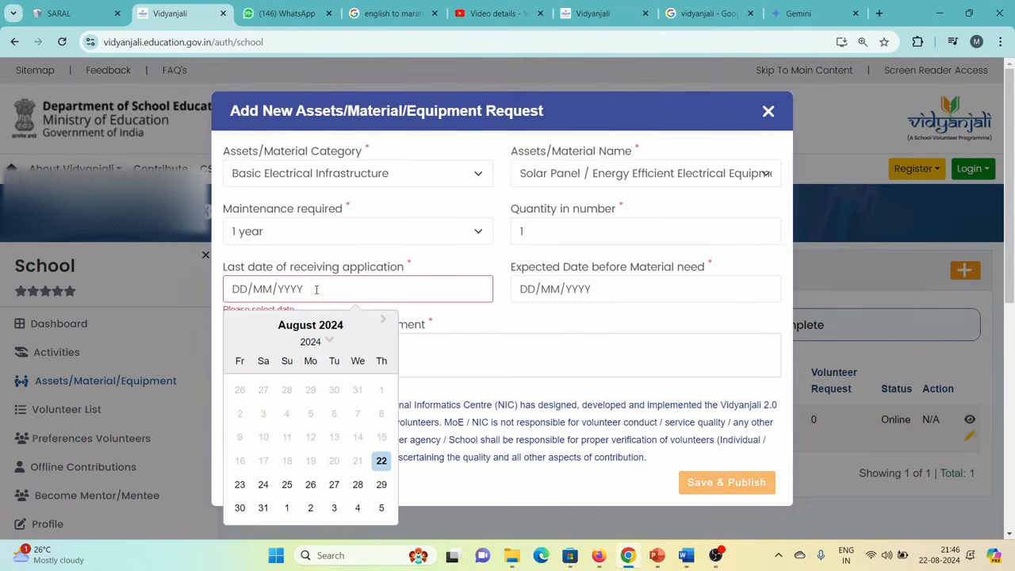
left_click(379, 509)
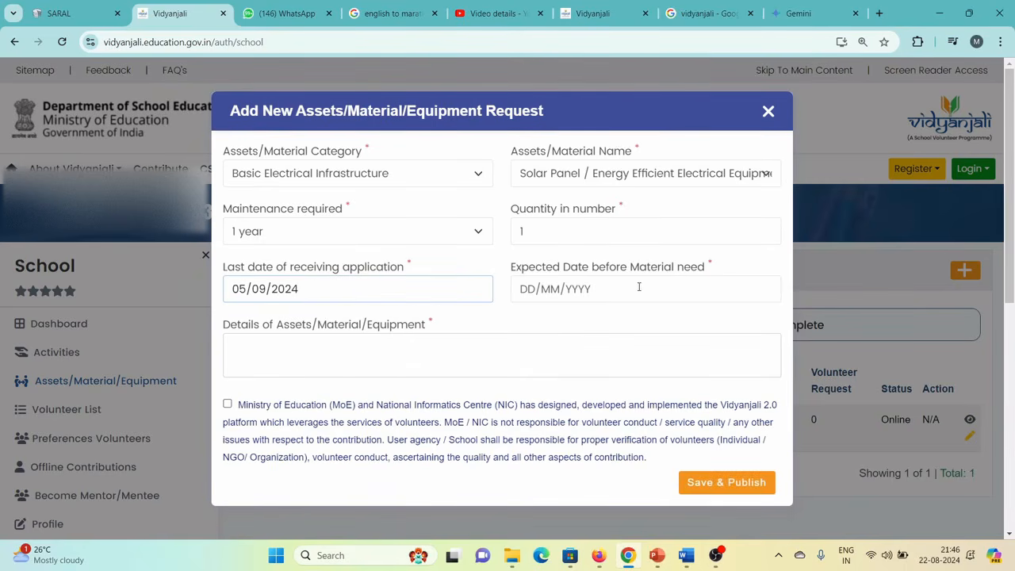
left_click(590, 288)
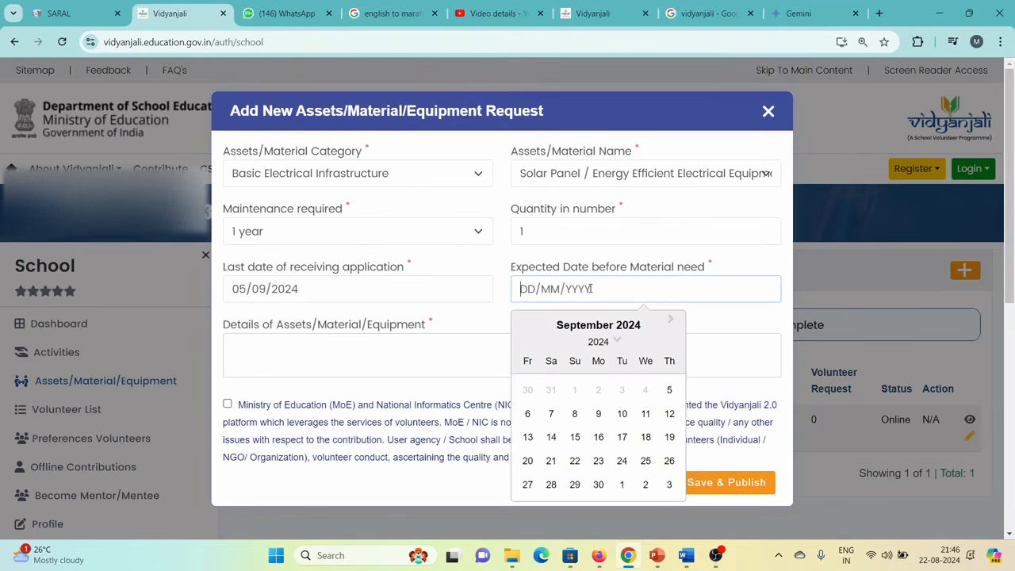
left_click(671, 322)
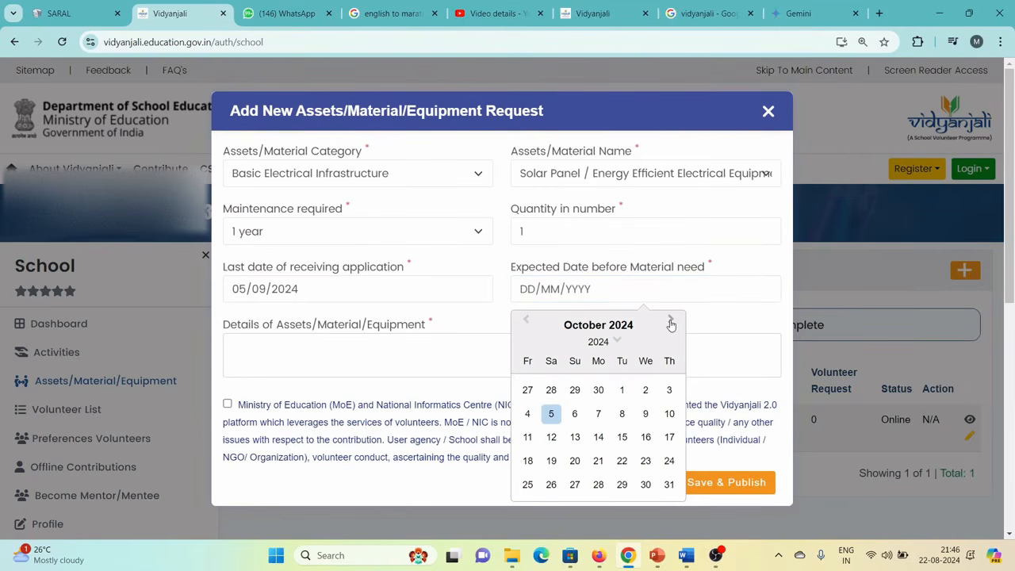
left_click(669, 485)
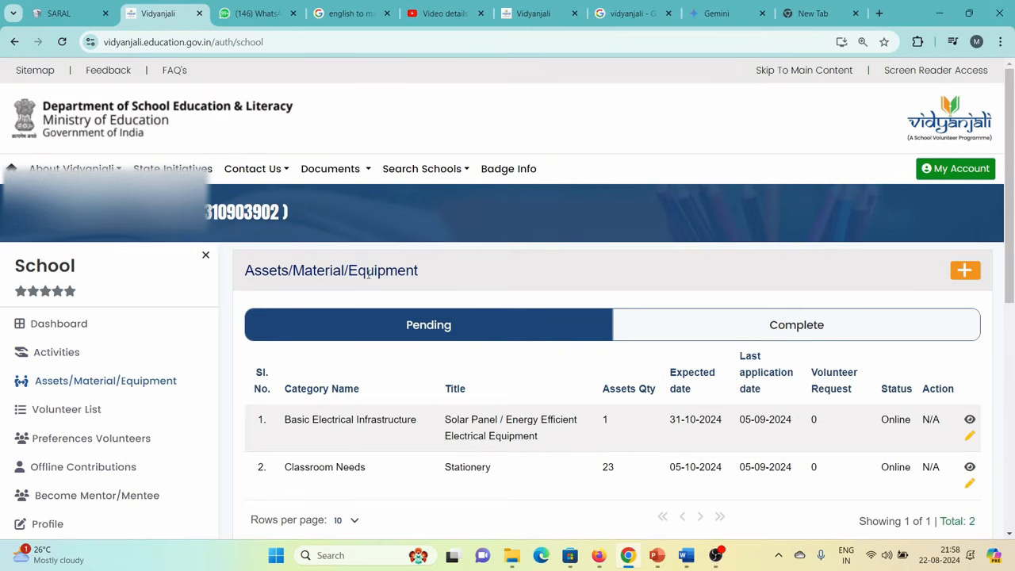
Step: Start another Assets/Material/Equipment request with category Office Needs and open its list of material names
left_click(965, 270)
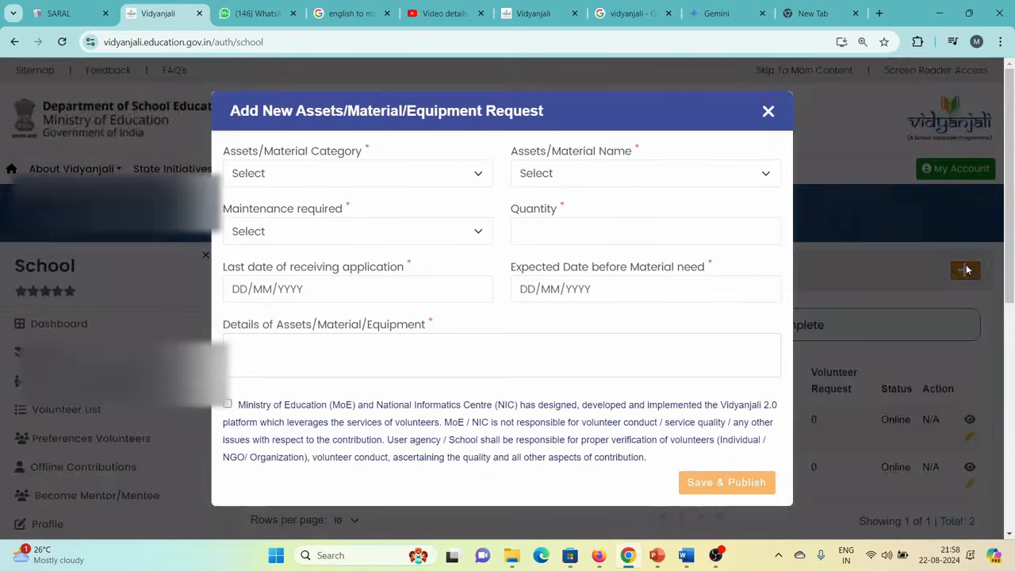
left_click(456, 179)
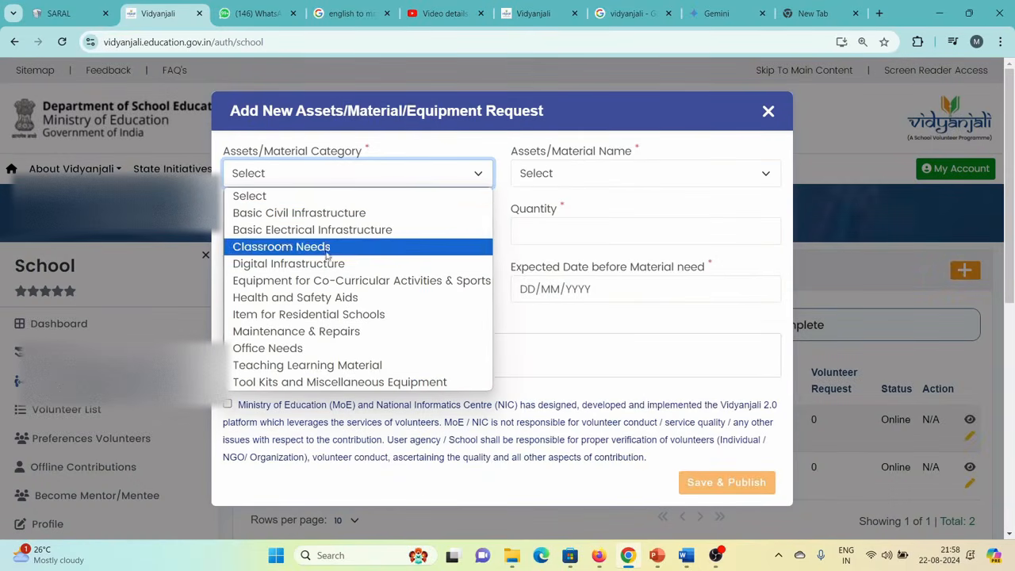
left_click(292, 357)
left_click(613, 174)
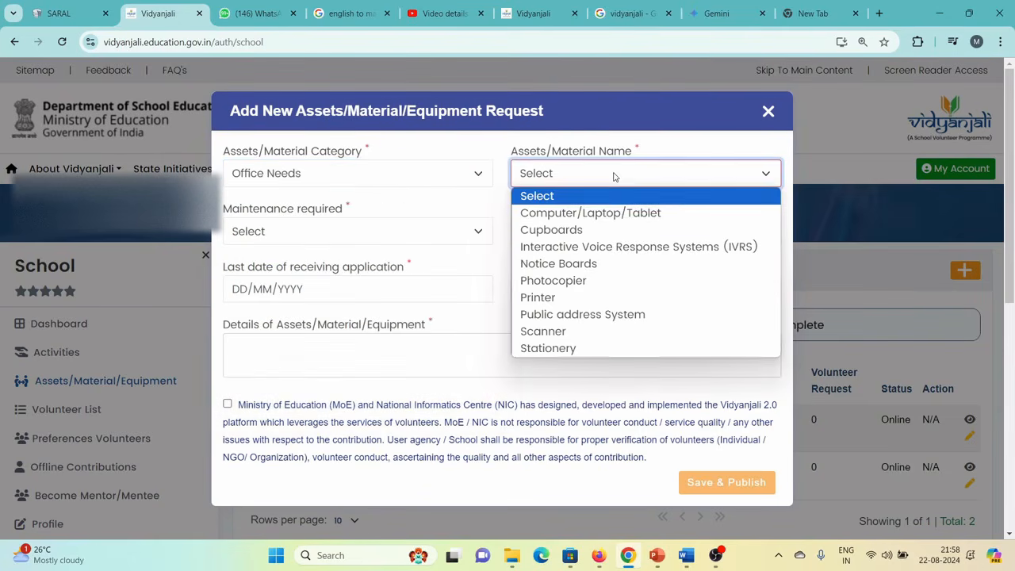